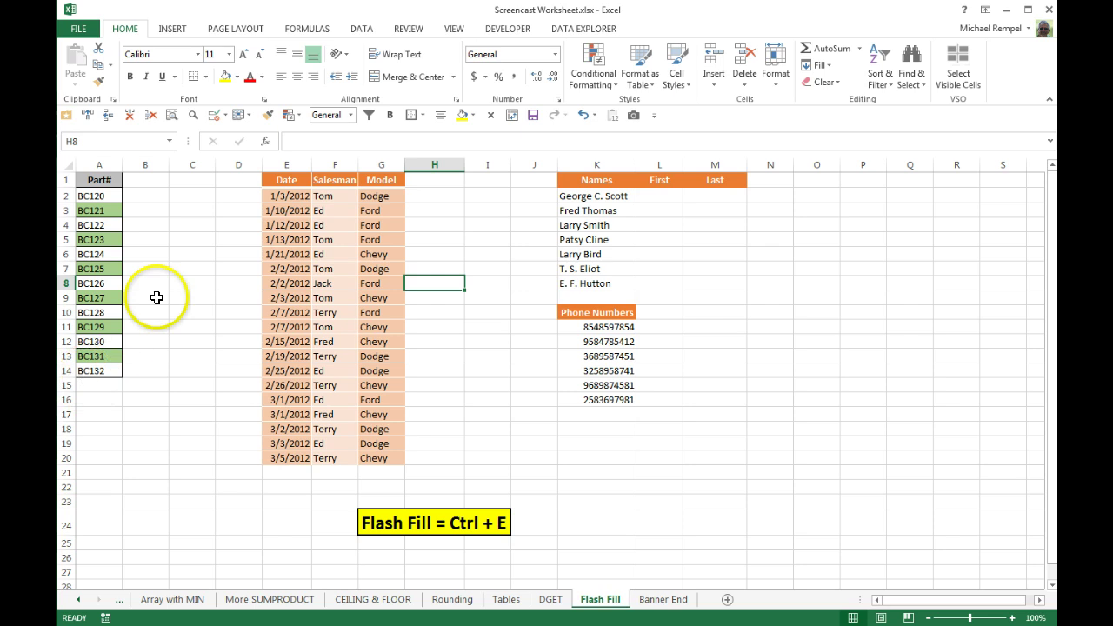
# Try flash filling column B from the example 120, then undo the result
pyautogui.click(144, 194)
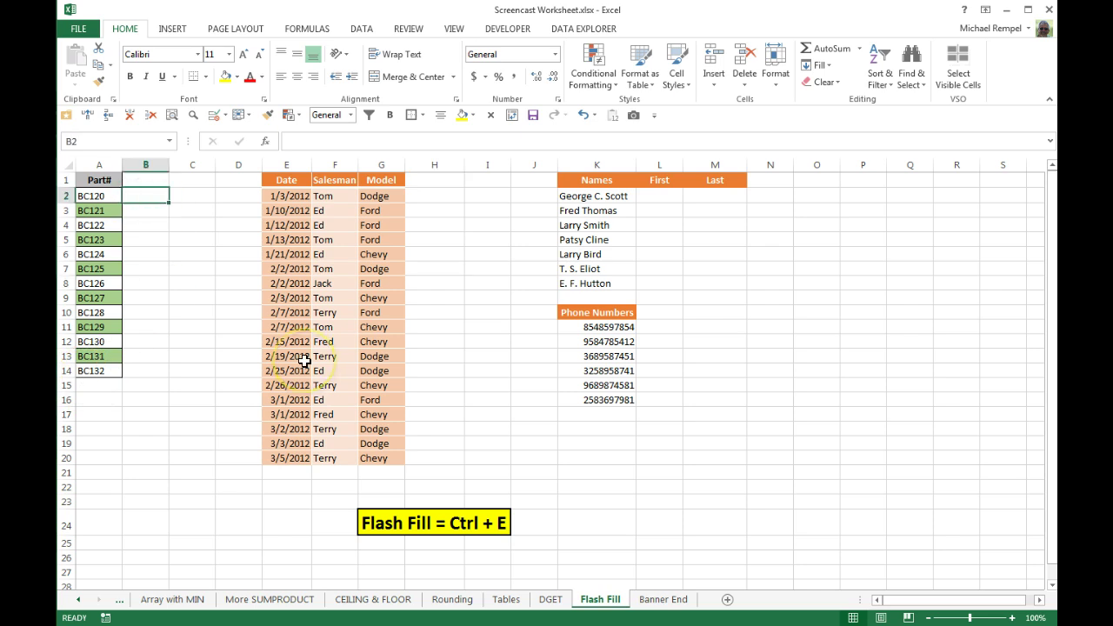
pyautogui.write('120')
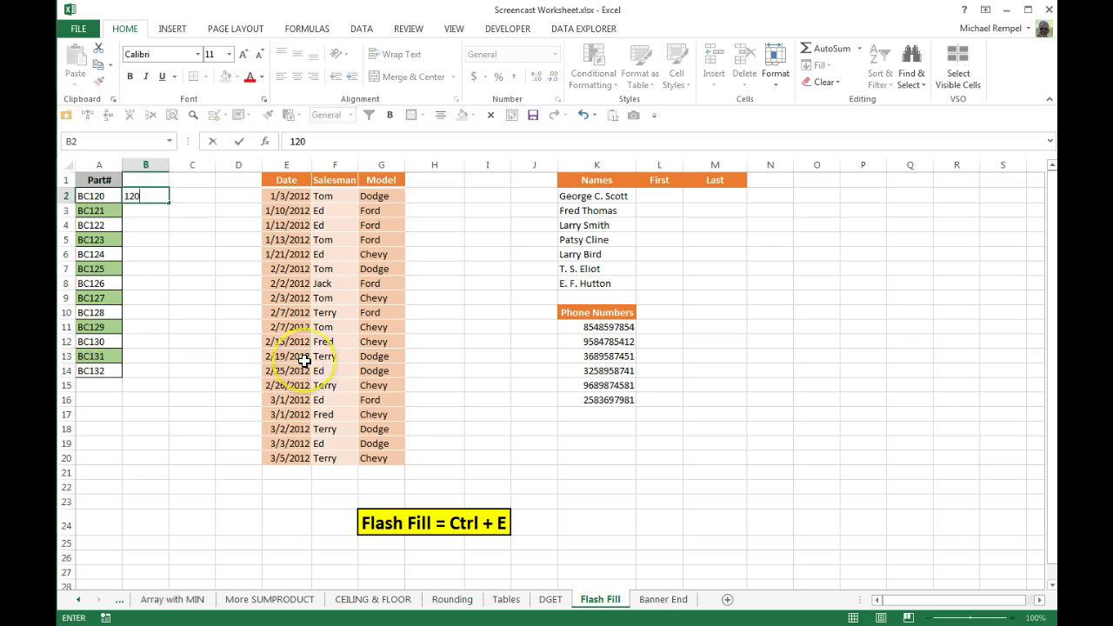
pyautogui.press('Return')
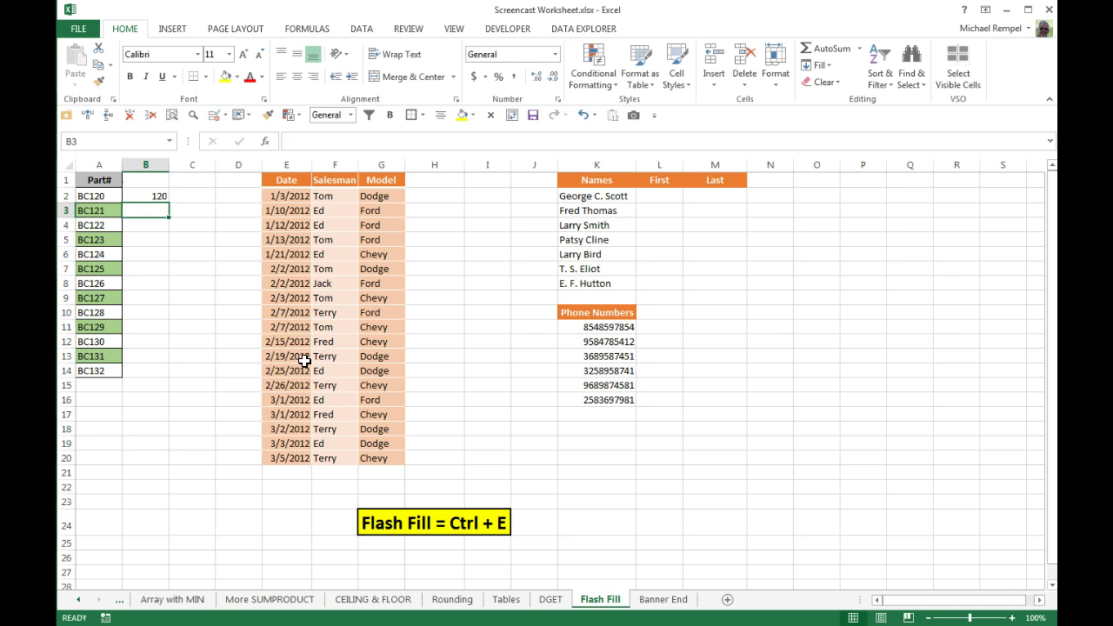
pyautogui.hotkey('ctrl', 'e')
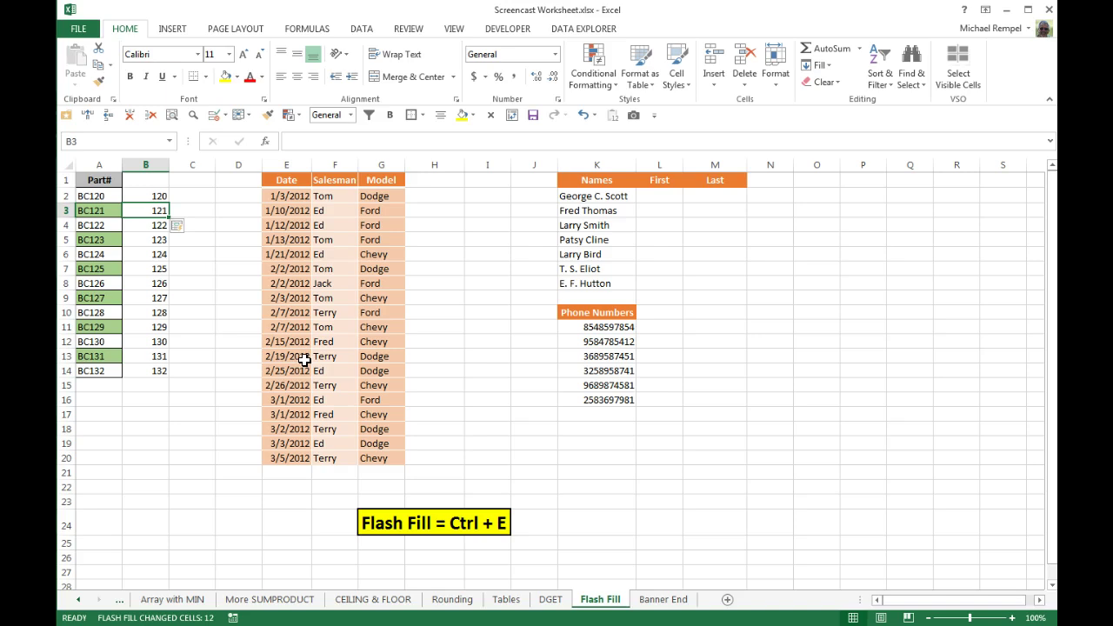
pyautogui.hotkey('ctrl', 'z')
pyautogui.hotkey('ctrl', 'z')
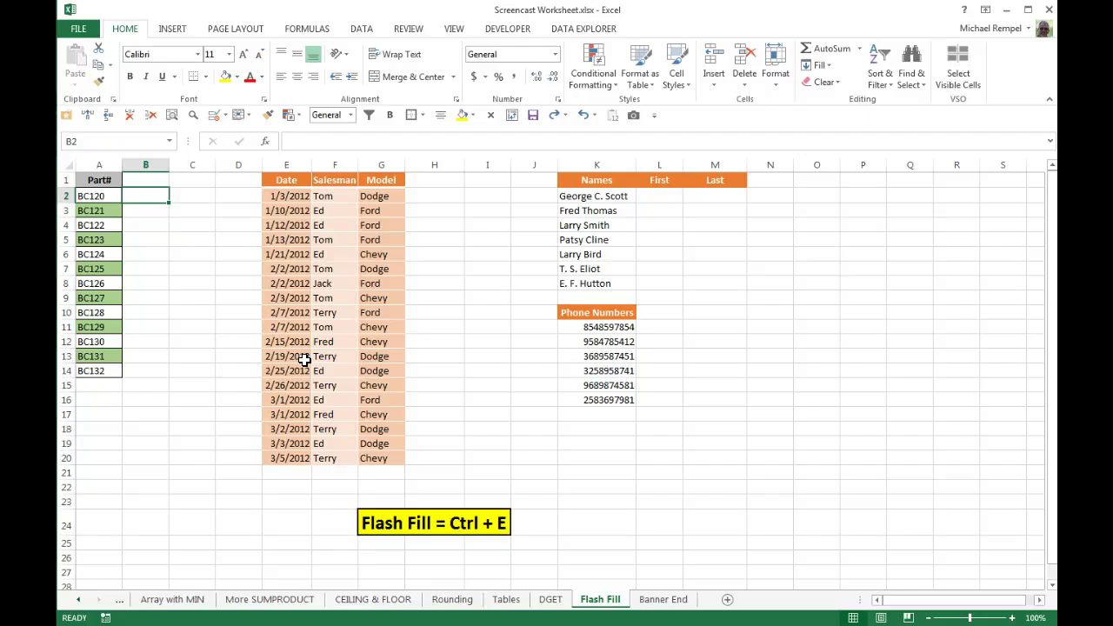
# Try flash filling column B with the bc-120 pattern, then undo it
pyautogui.write('bc-')
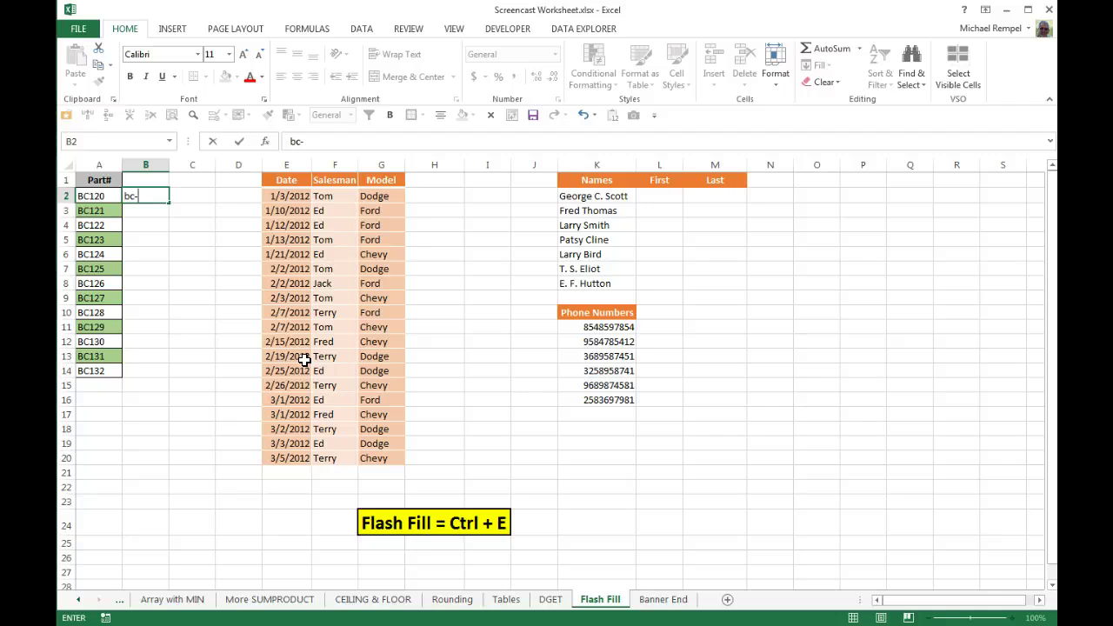
pyautogui.write('120')
pyautogui.press('Return')
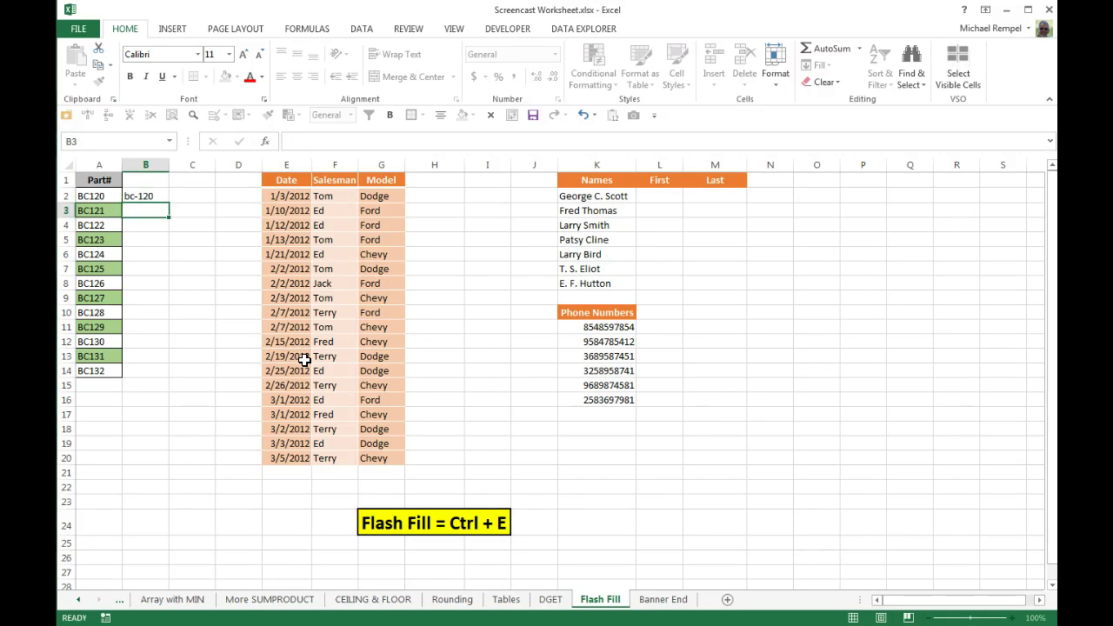
pyautogui.hotkey('ctrl', 'e')
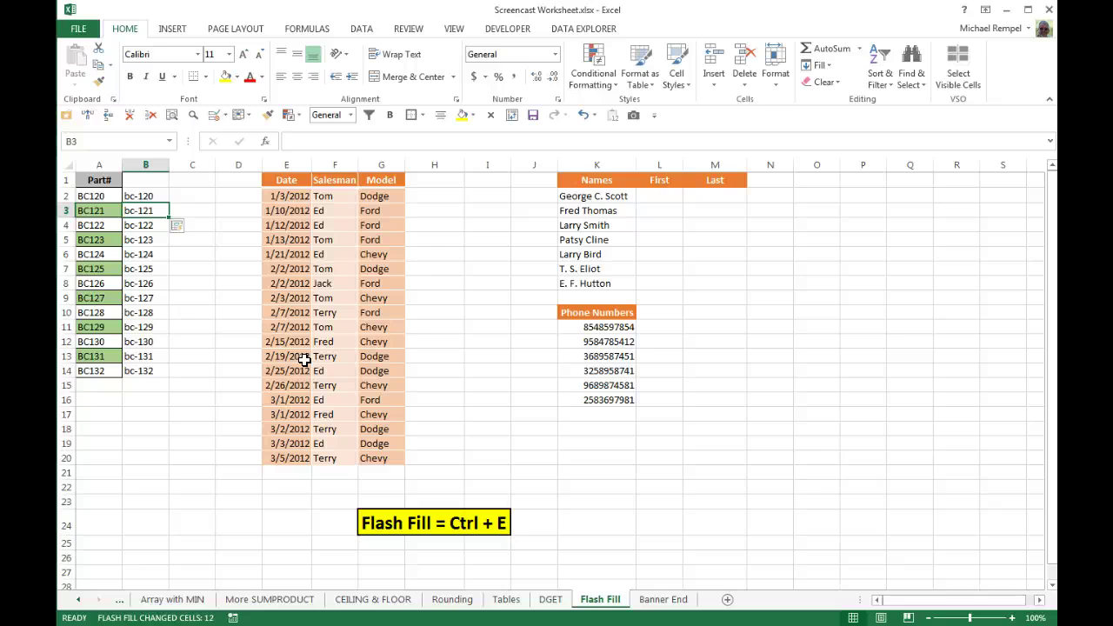
pyautogui.hotkey('ctrl', 'z')
pyautogui.hotkey('ctrl', 'z')
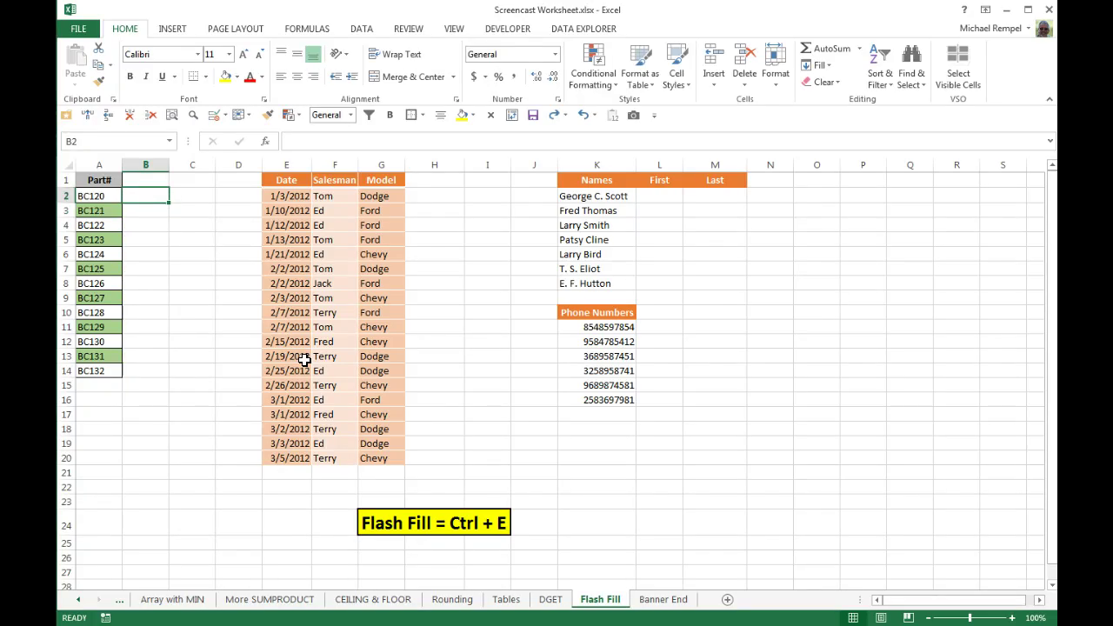
# Flash fill column B from the example 120ED, giving 121ED through 132ED
pyautogui.write('120')
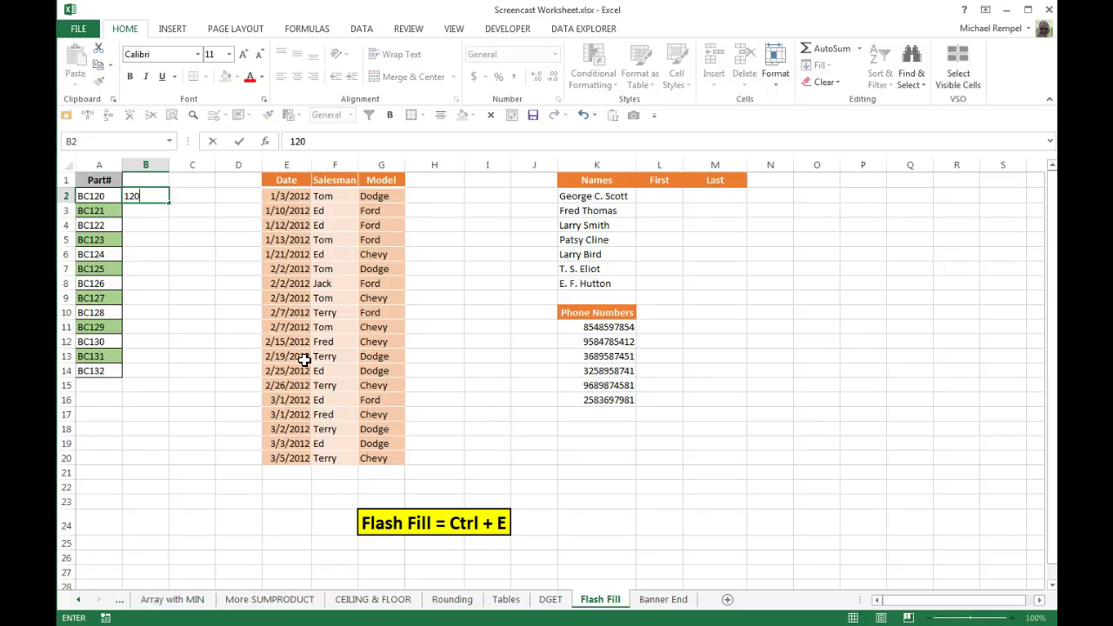
pyautogui.write('ED')
pyautogui.press('Return')
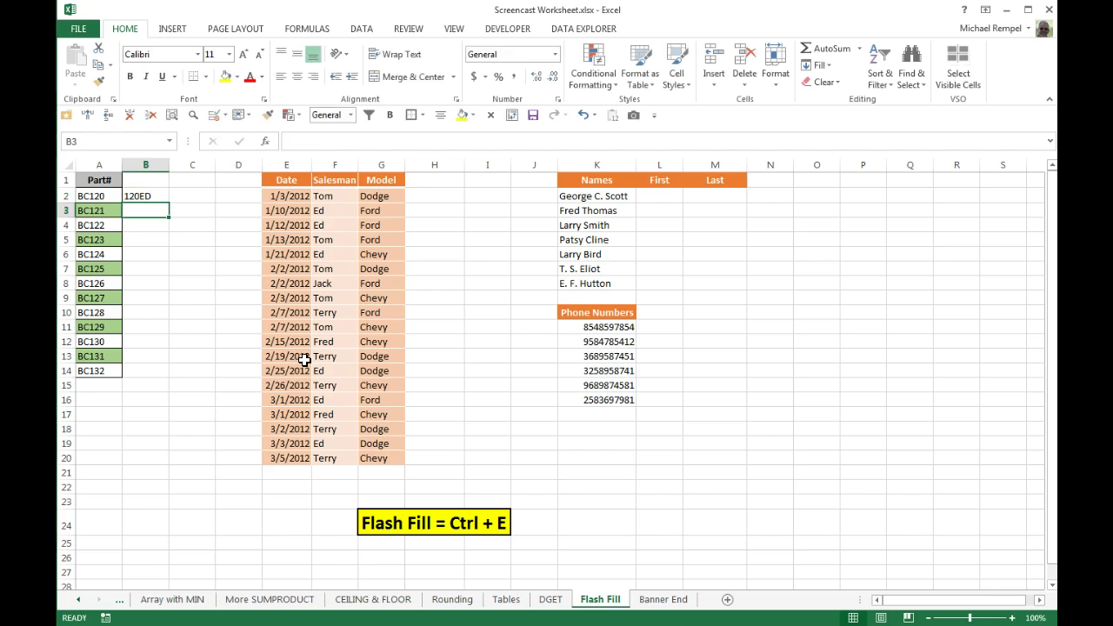
pyautogui.hotkey('ctrl', 'e')
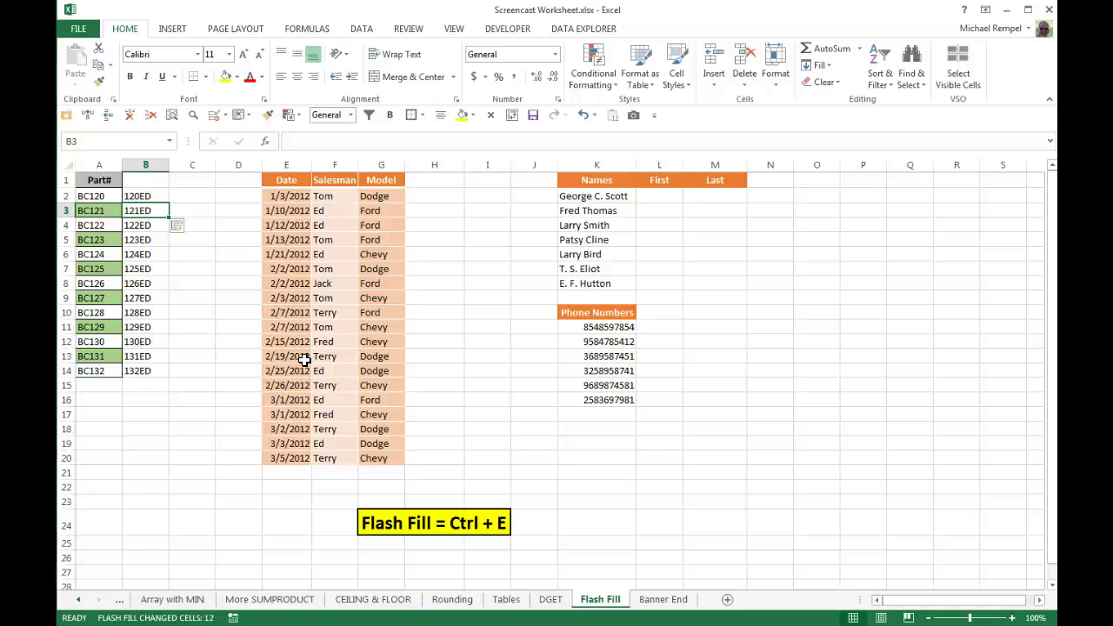
pyautogui.click(434, 195)
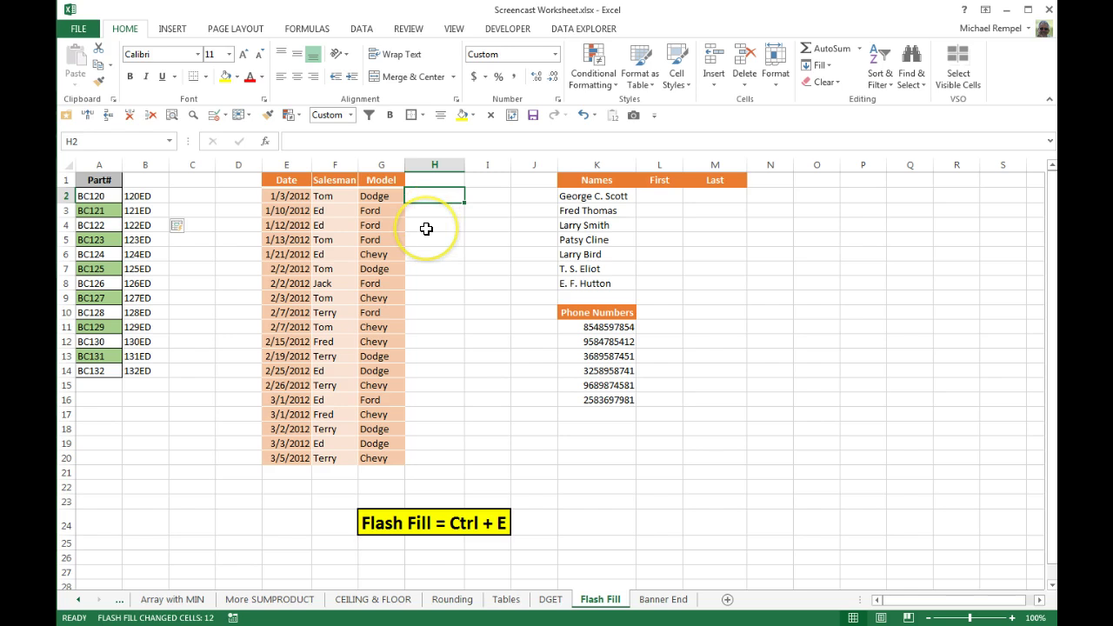
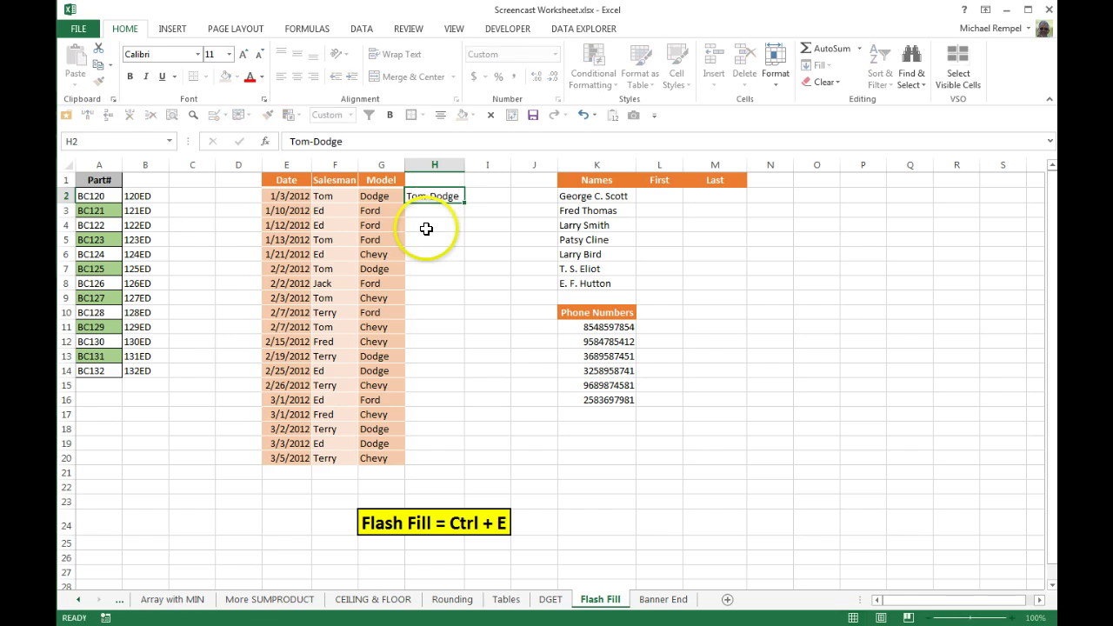
pyautogui.press('Return')
pyautogui.hotkey('ctrl', 'e')
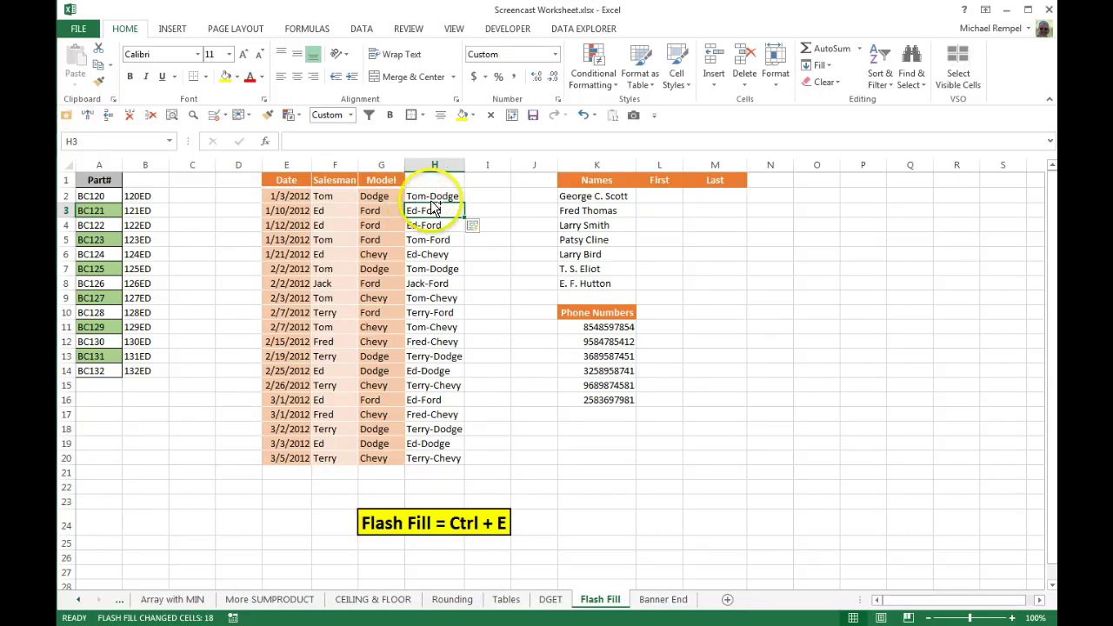
pyautogui.hotkey('ctrl', 'z')
pyautogui.hotkey('ctrl', 'z')
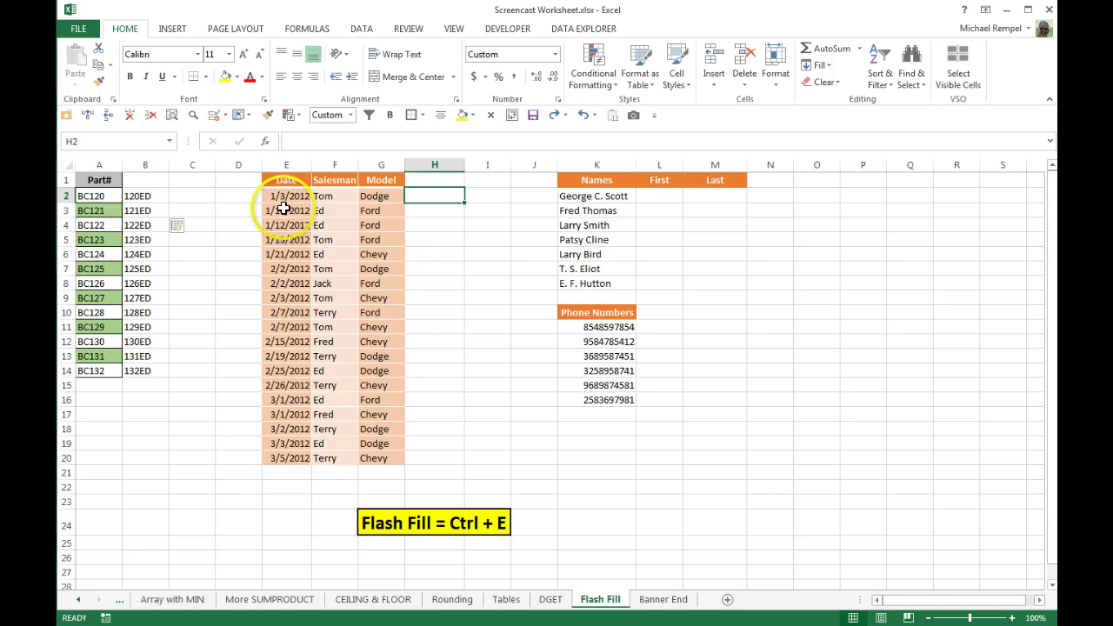
# Enter the first date's day number in H2, format it General, and flash fill the remaining day numbers
pyautogui.write('1')
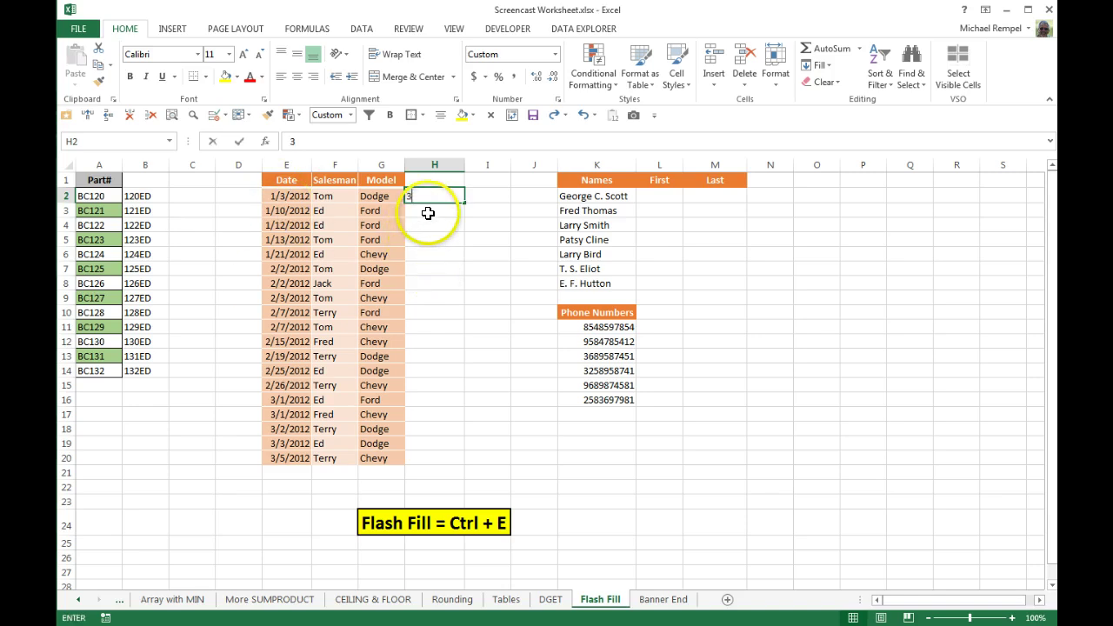
pyautogui.press('Return')
pyautogui.click(433, 197)
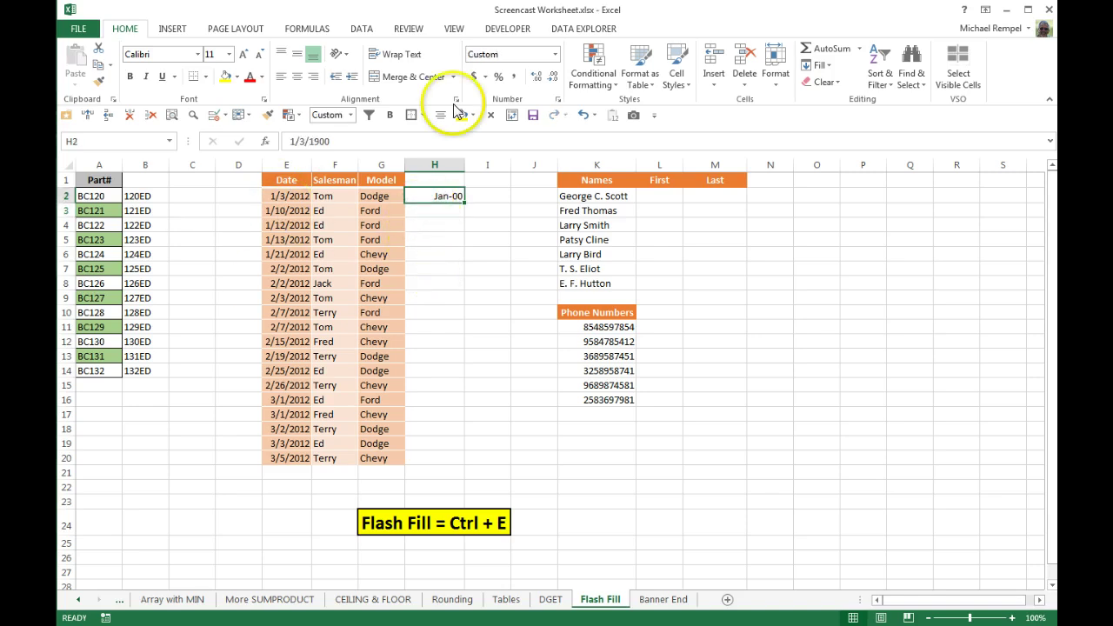
pyautogui.click(555, 54)
pyautogui.click(513, 83)
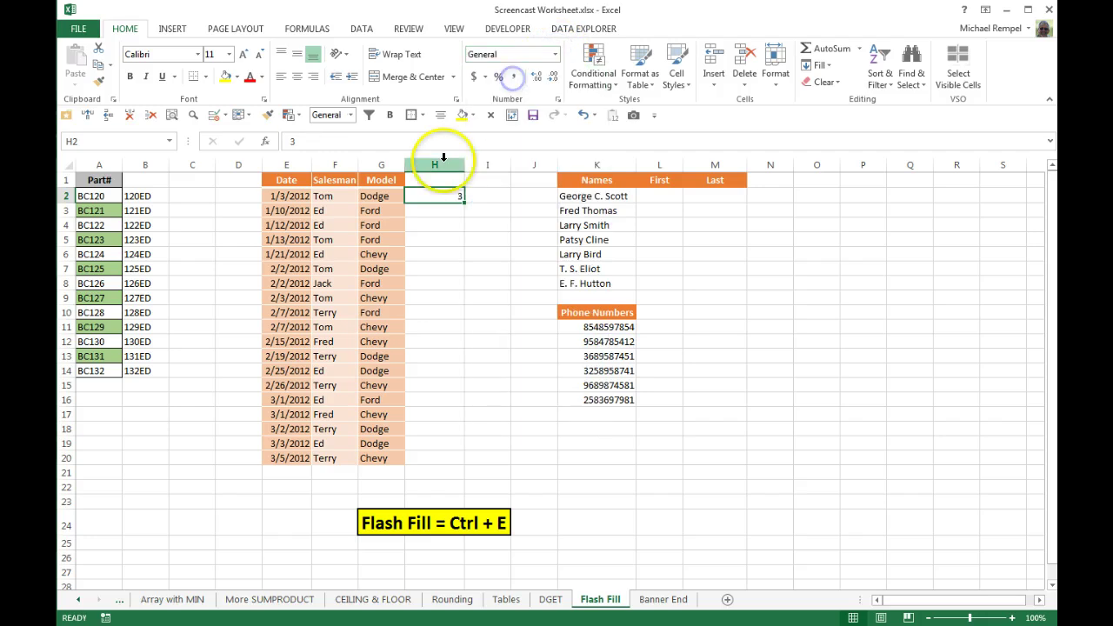
pyautogui.press('Return')
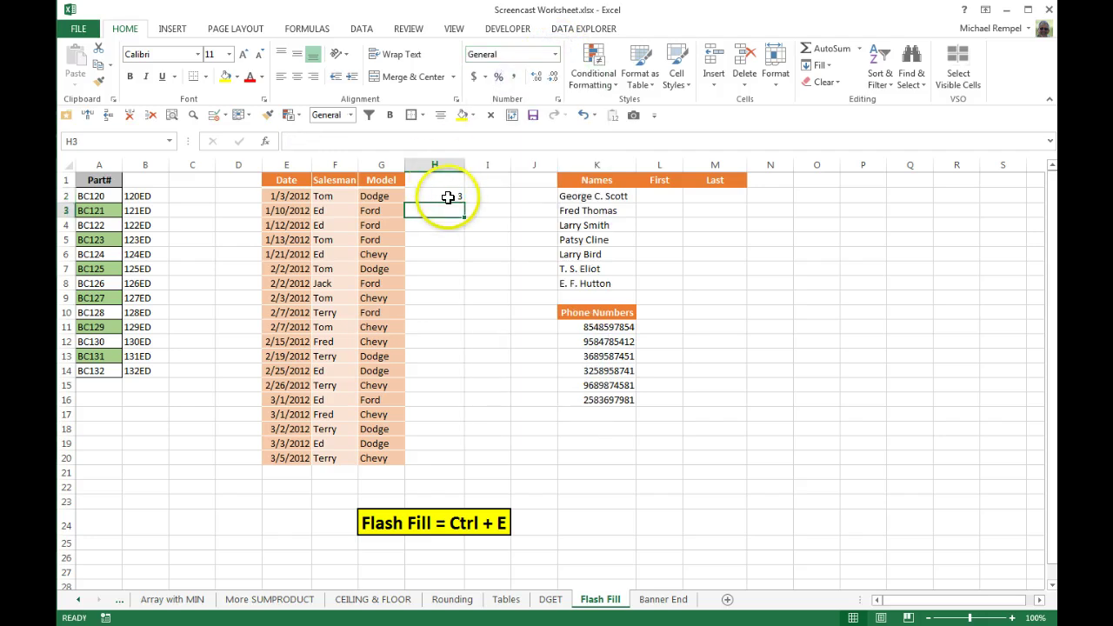
pyautogui.hotkey('ctrl', 'e')
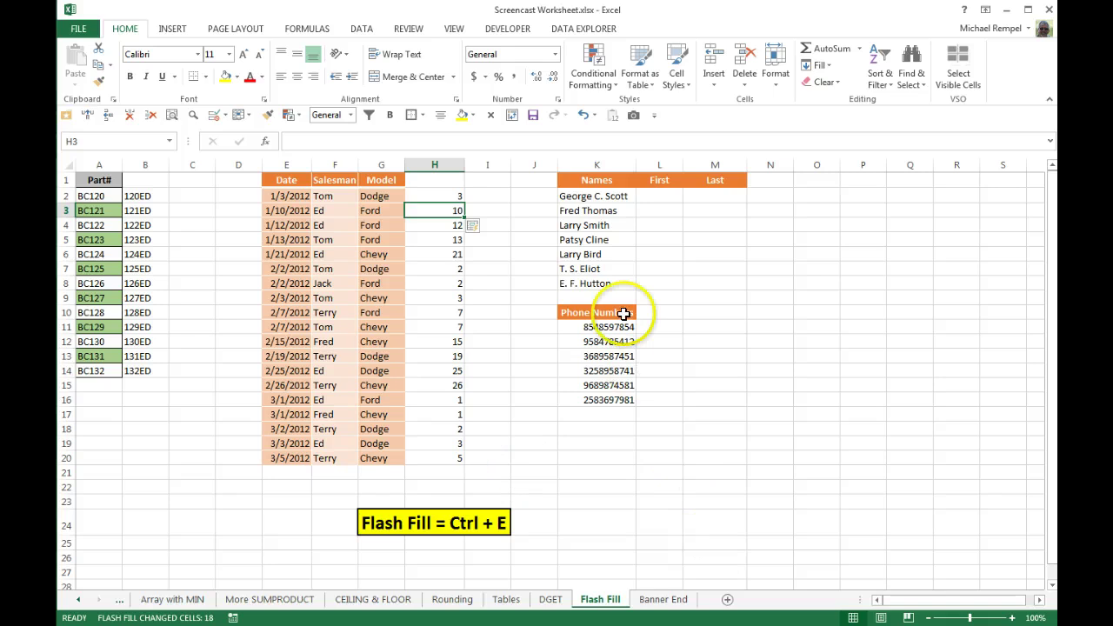
# Flash fill first names from the example George, then undo the result
pyautogui.click(659, 195)
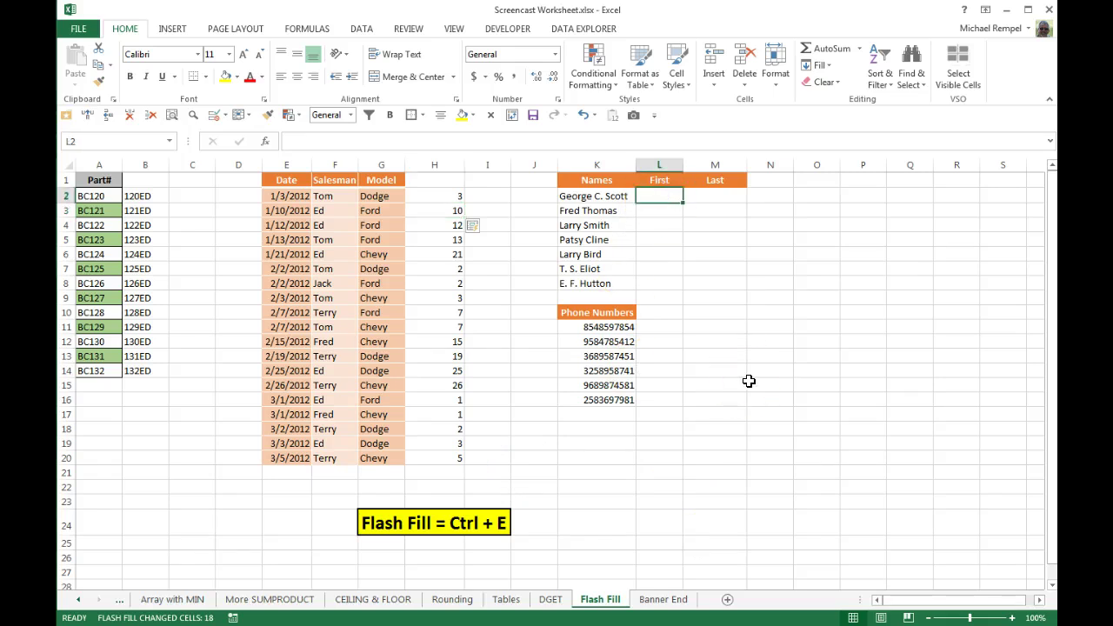
pyautogui.write('George')
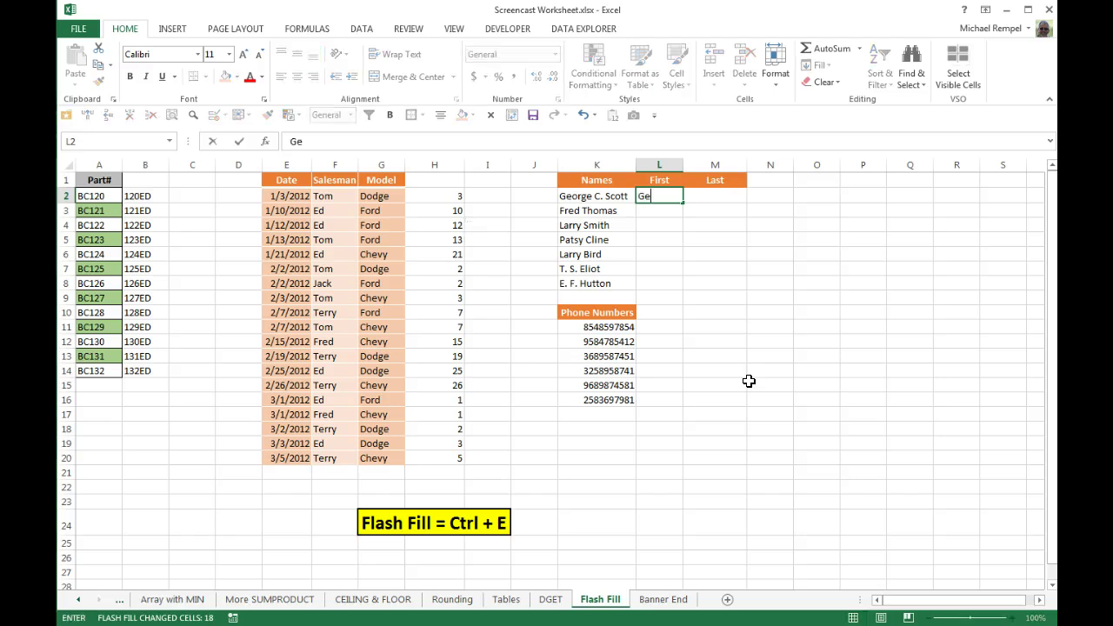
pyautogui.press('BackSpace')
pyautogui.press('BackSpace')
pyautogui.press('BackSpace')
pyautogui.write('rge')
pyautogui.press('Return')
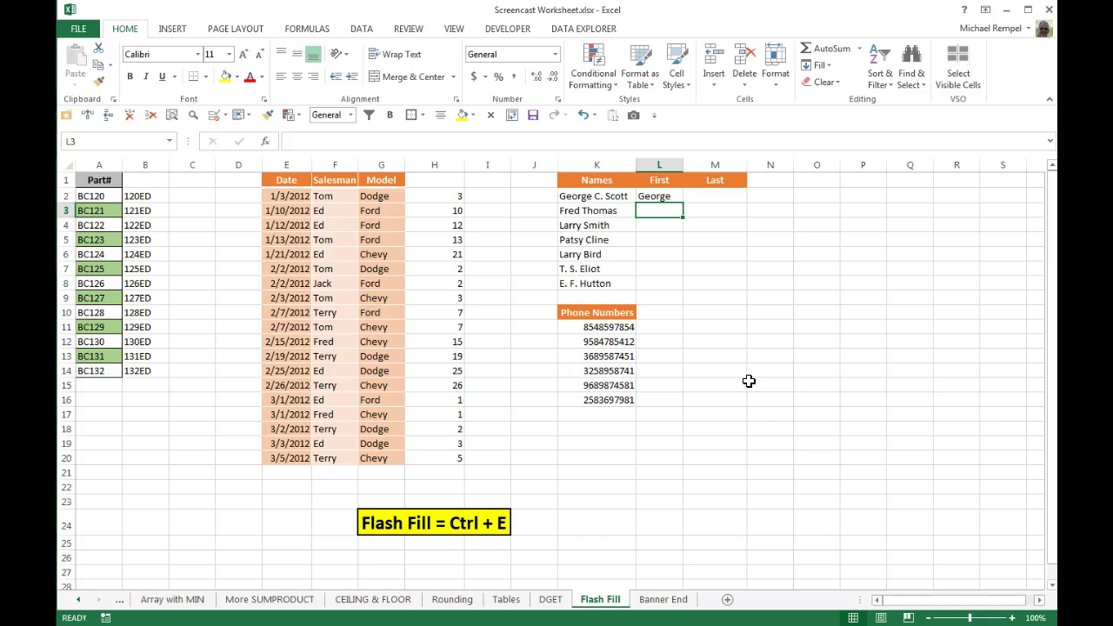
pyautogui.hotkey('ctrl', 'e')
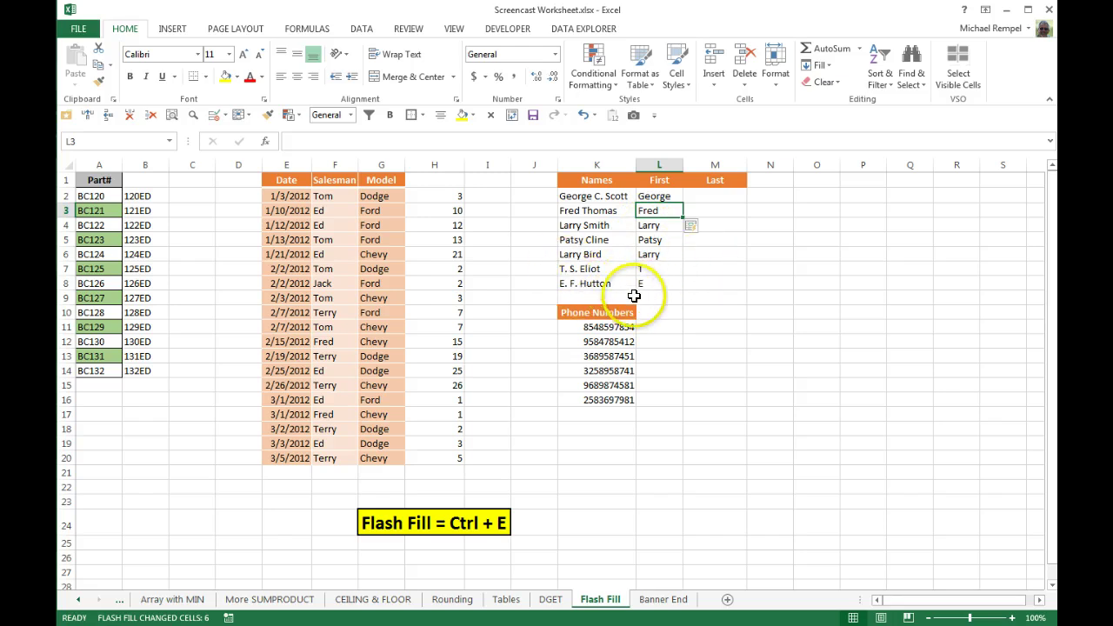
pyautogui.hotkey('ctrl', 'z')
pyautogui.hotkey('ctrl', 'z')
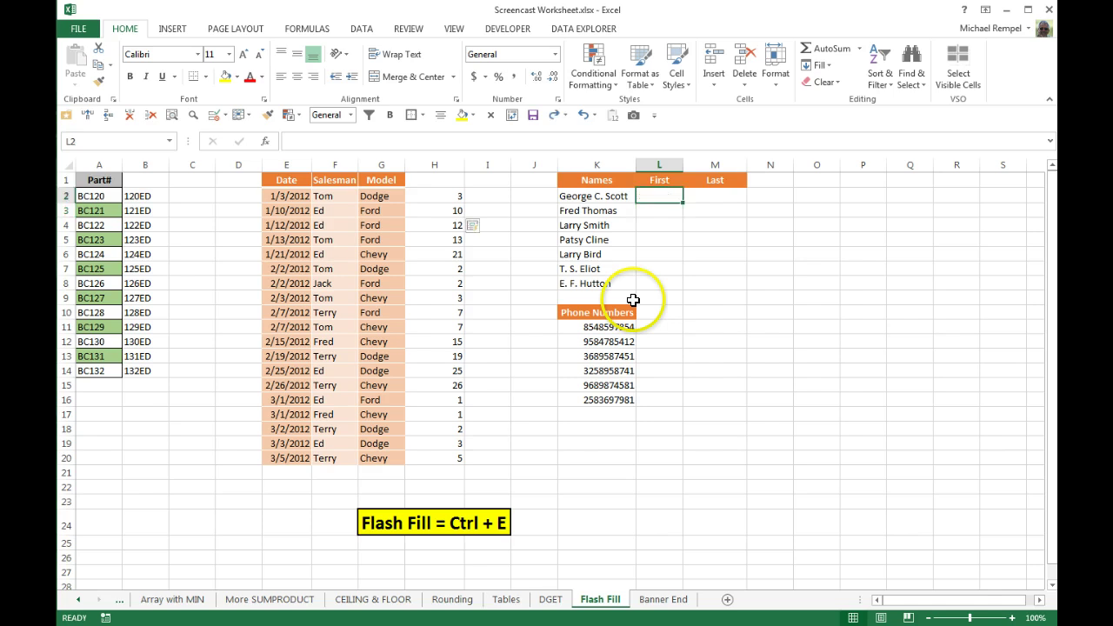
# Enter E. and Larry as example first names and flash fill the First column
pyautogui.press('Down')
pyautogui.press('Down')
pyautogui.press('Down')
pyautogui.press('Down')
pyautogui.press('Down')
pyautogui.press('Down')
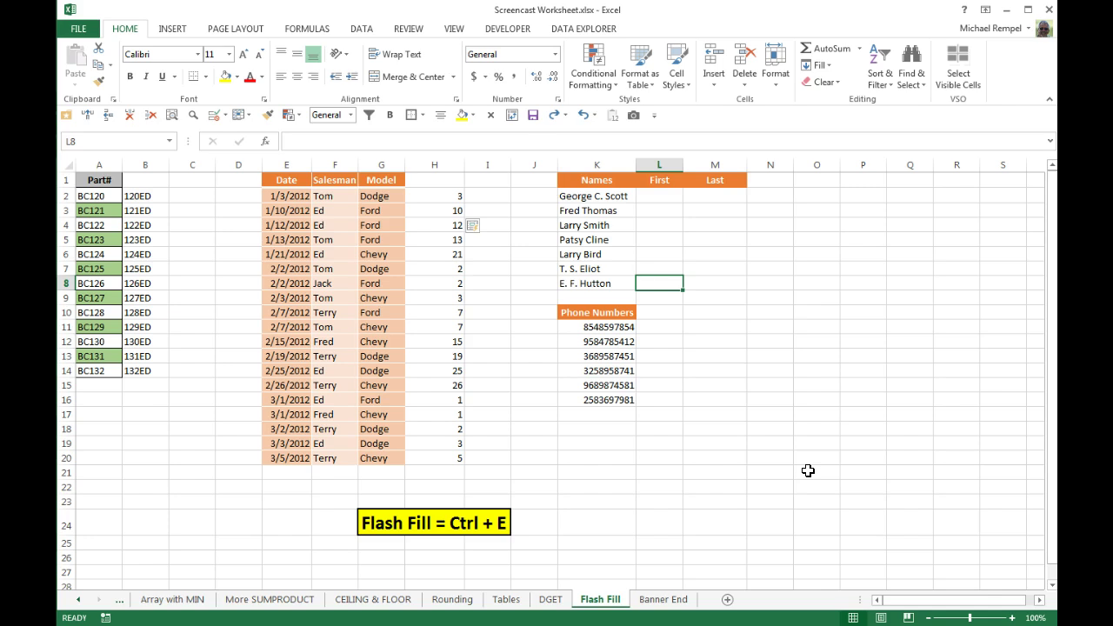
pyautogui.write('E.')
pyautogui.press('Return')
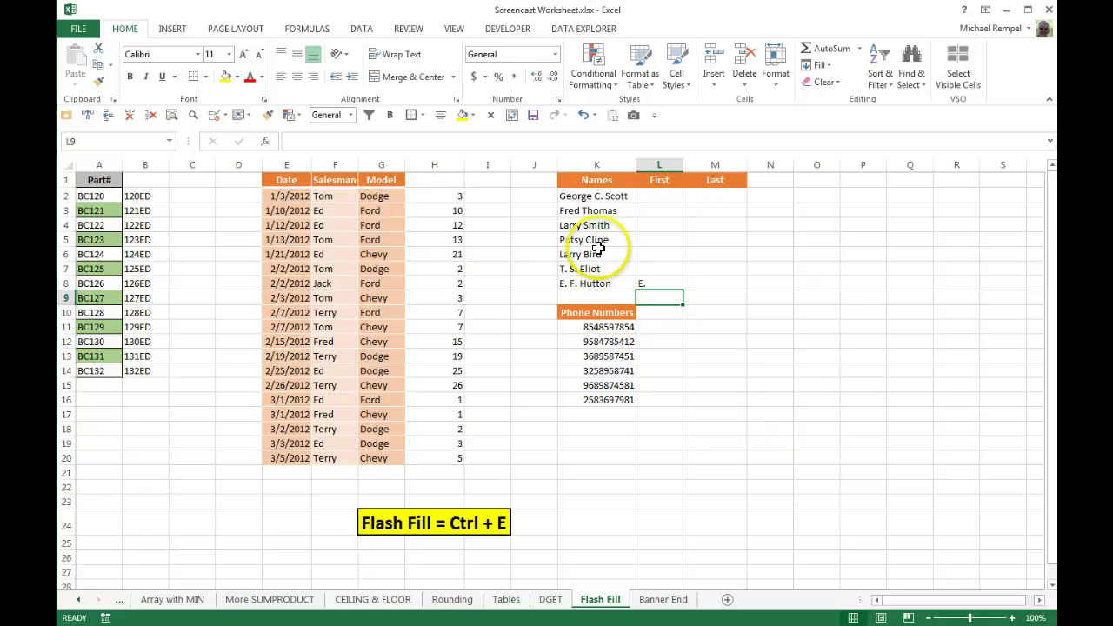
pyautogui.click(656, 225)
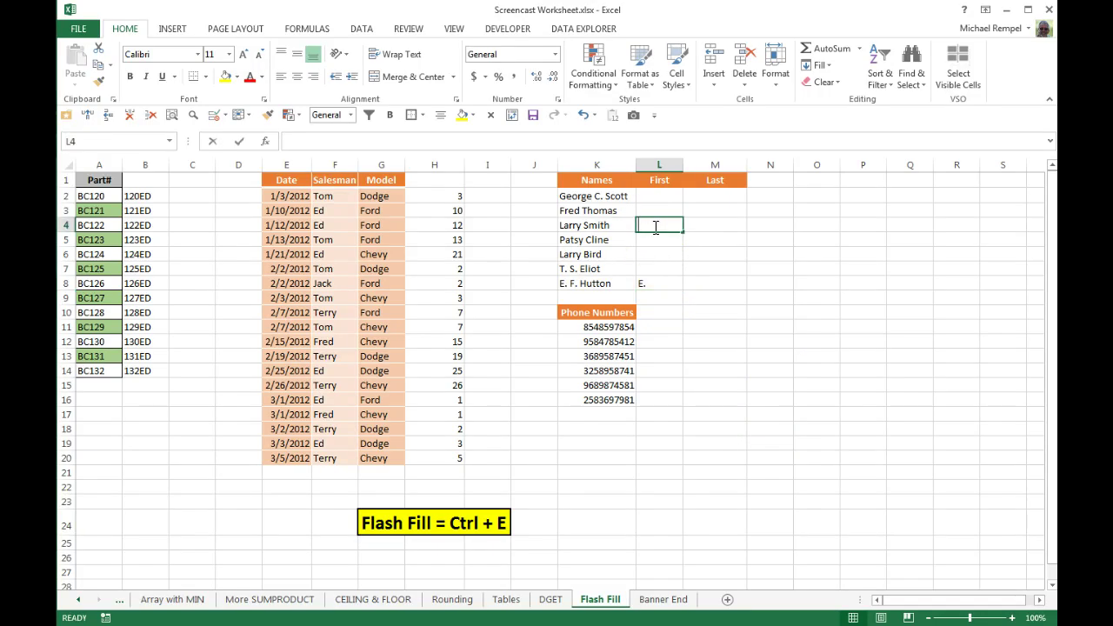
pyautogui.write('Larry')
pyautogui.press('Return')
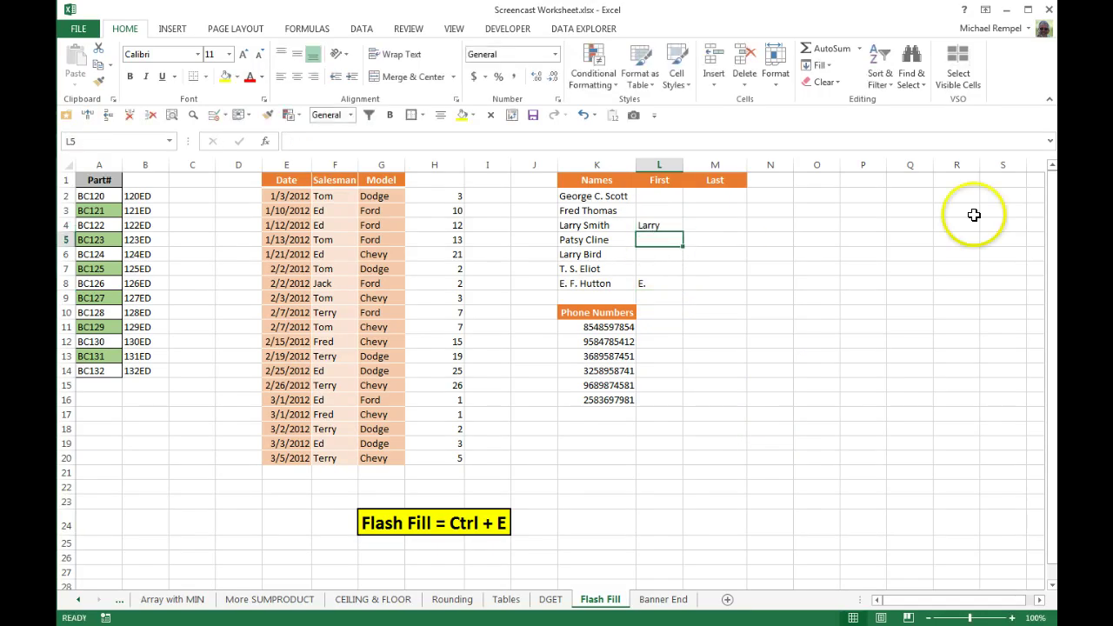
pyautogui.hotkey('ctrl', 'e')
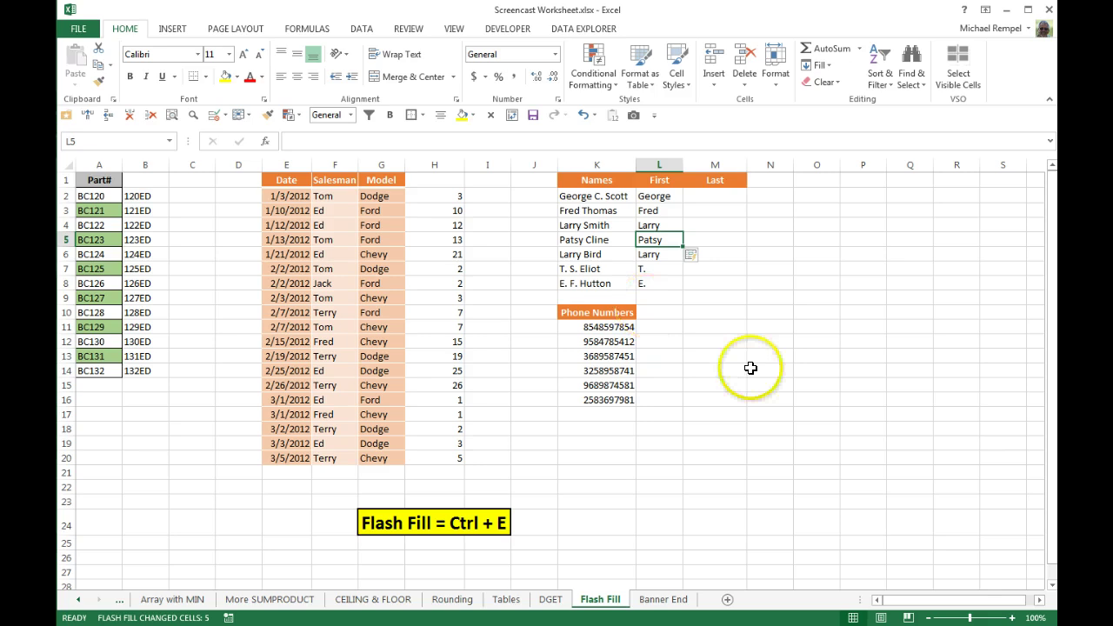
# Enter Scott as the first surname and flash fill the Last column down to Hutton
pyautogui.click(703, 196)
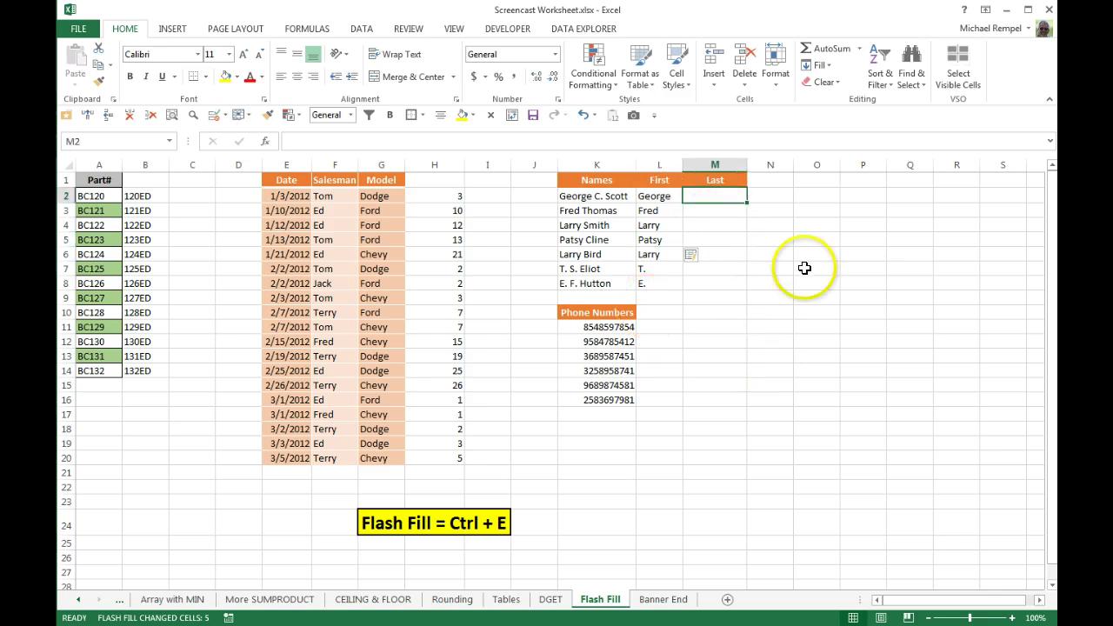
pyautogui.write('Scott')
pyautogui.press('Return')
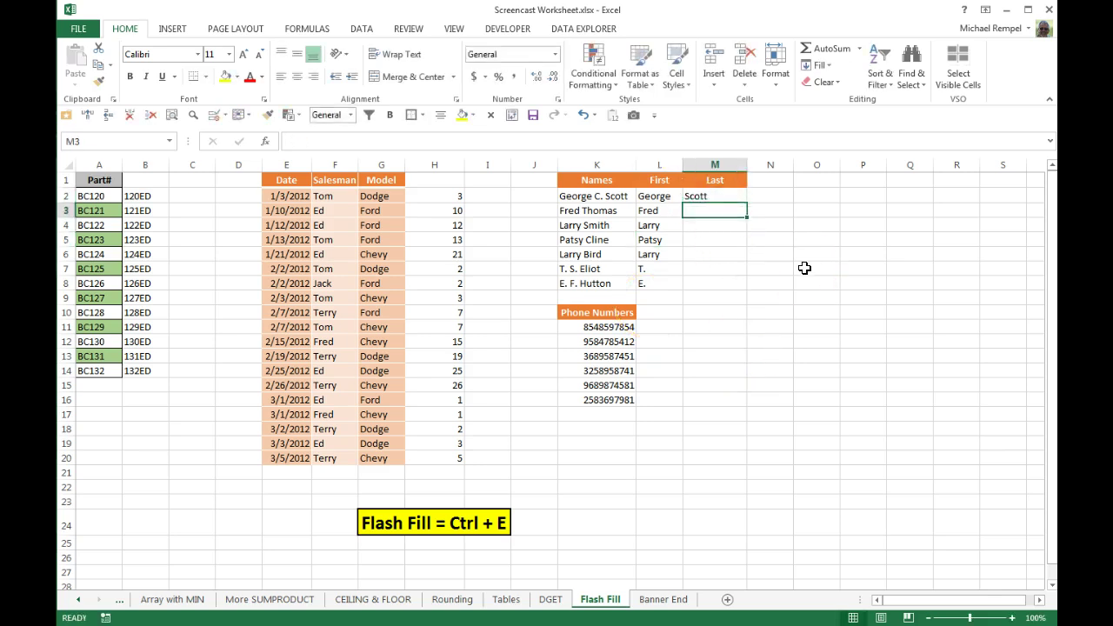
pyautogui.hotkey('ctrl', 'e')
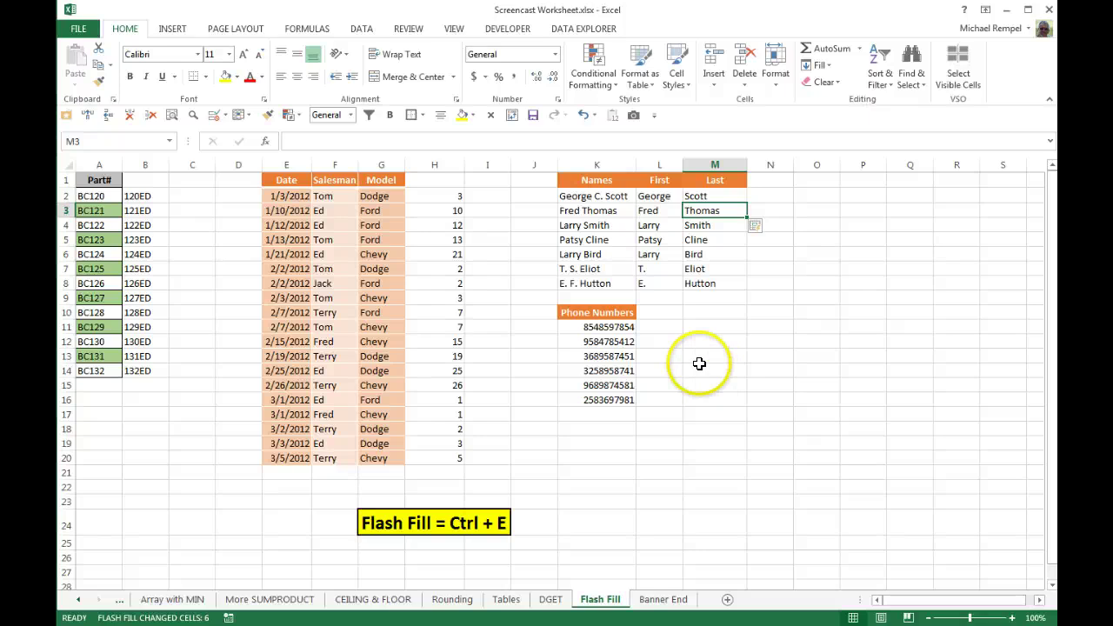
pyautogui.click(664, 329)
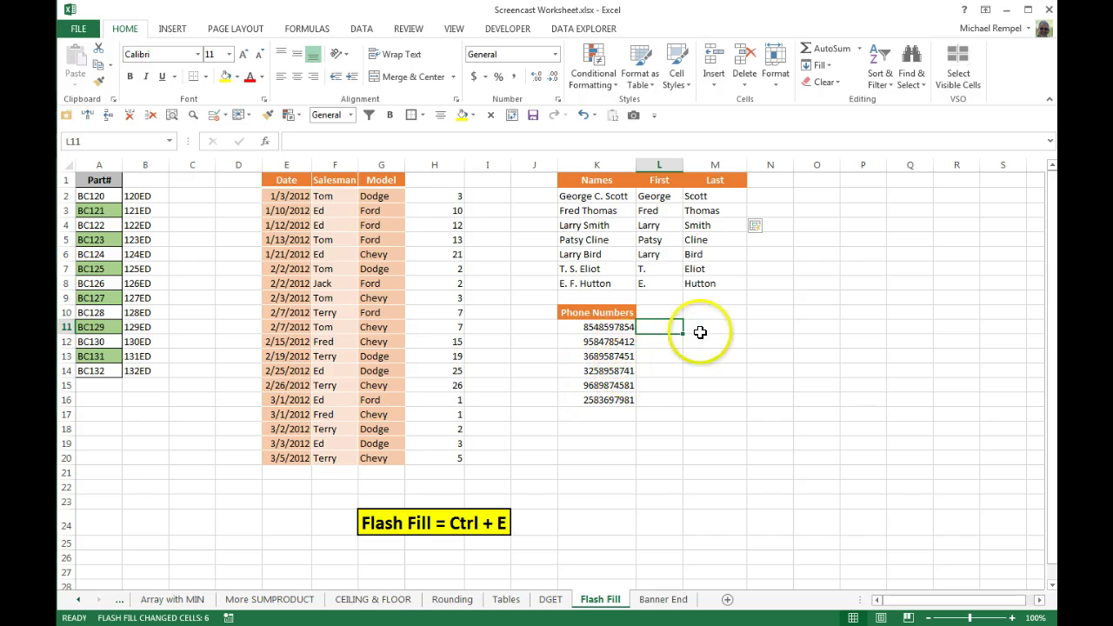
pyautogui.click(704, 328)
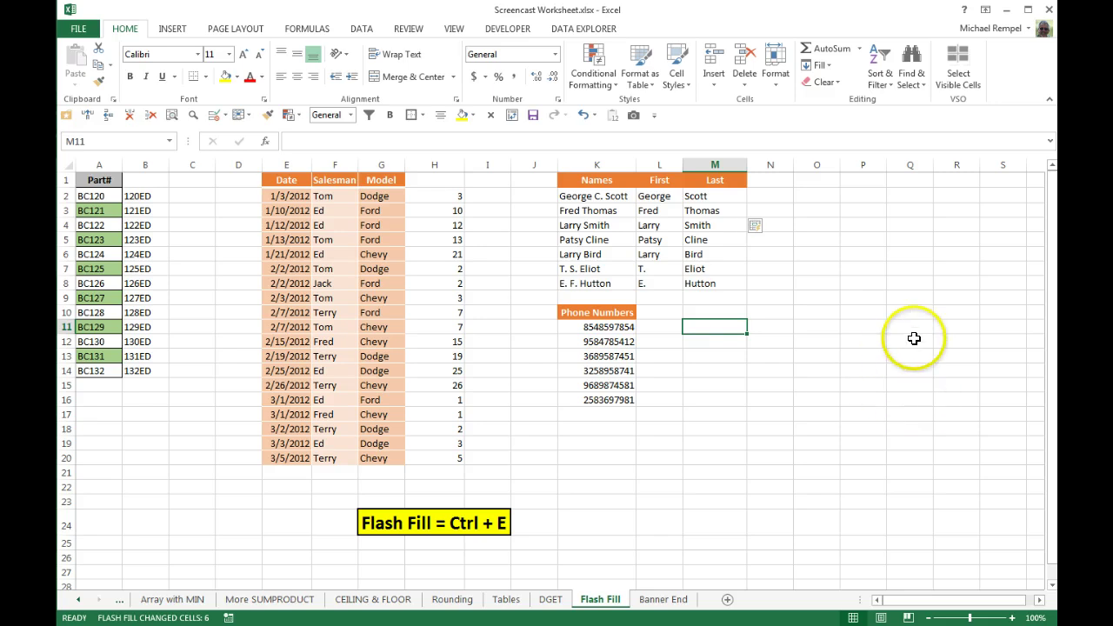
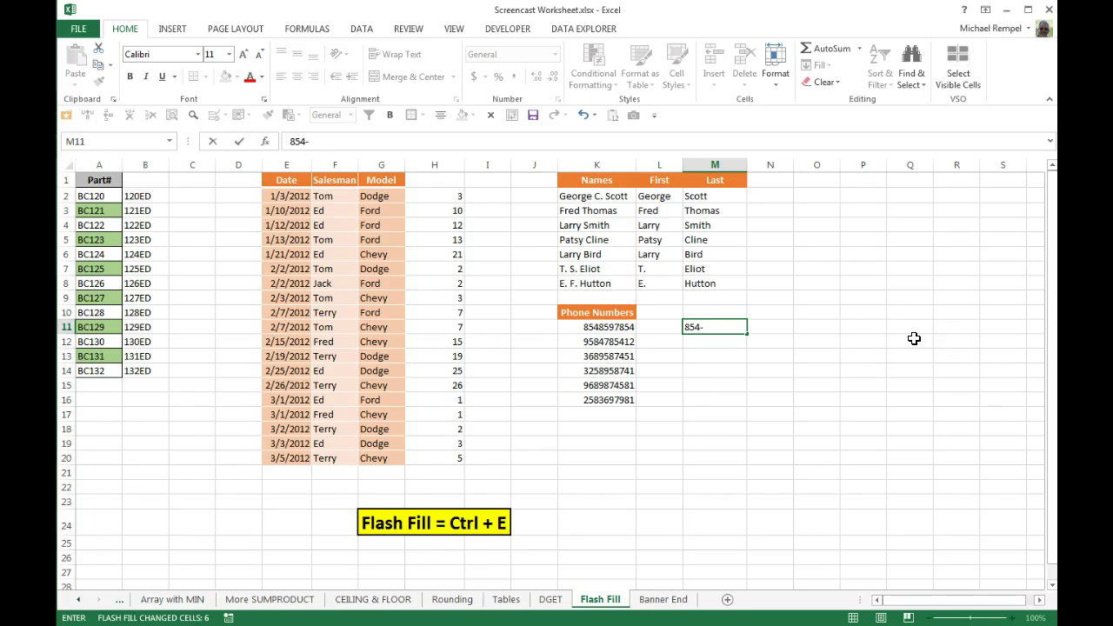
pyautogui.press('Return')
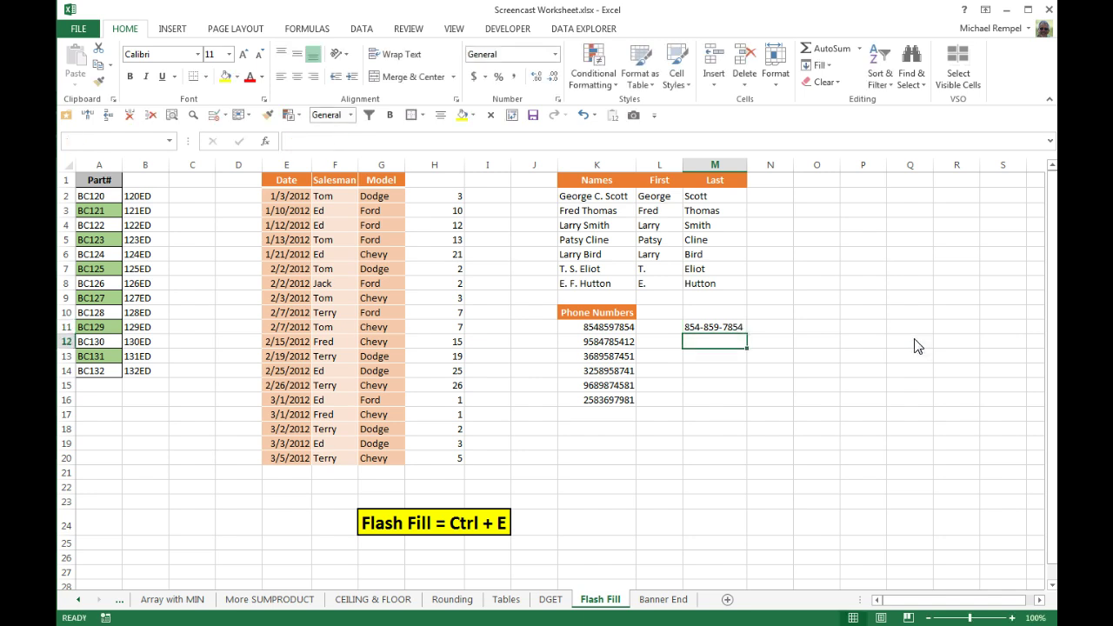
pyautogui.hotkey('ctrl', 'e')
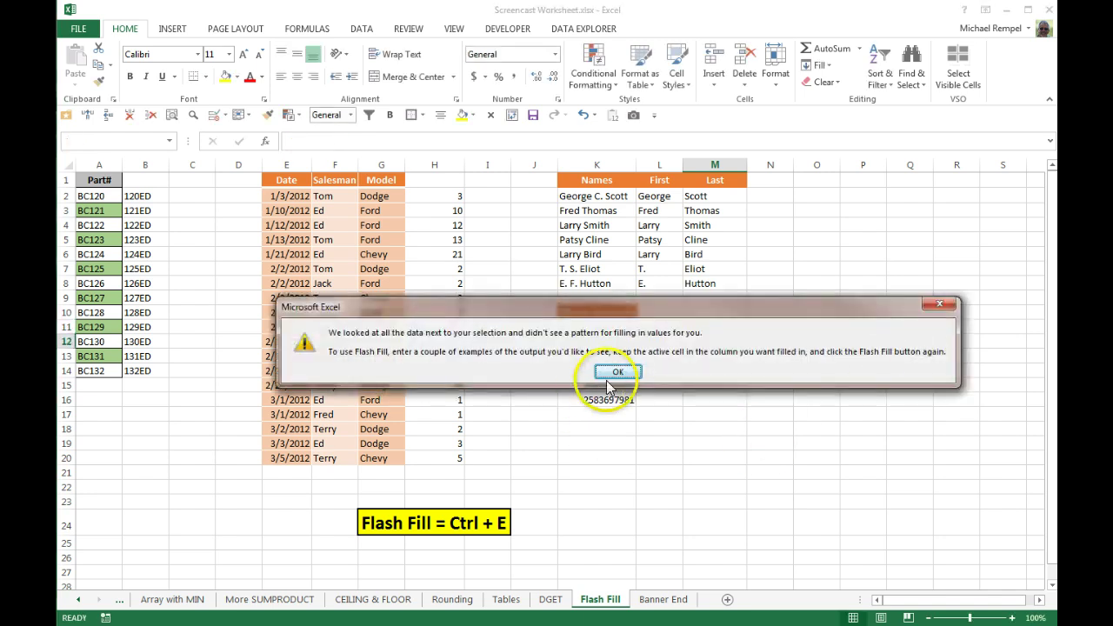
pyautogui.click(615, 374)
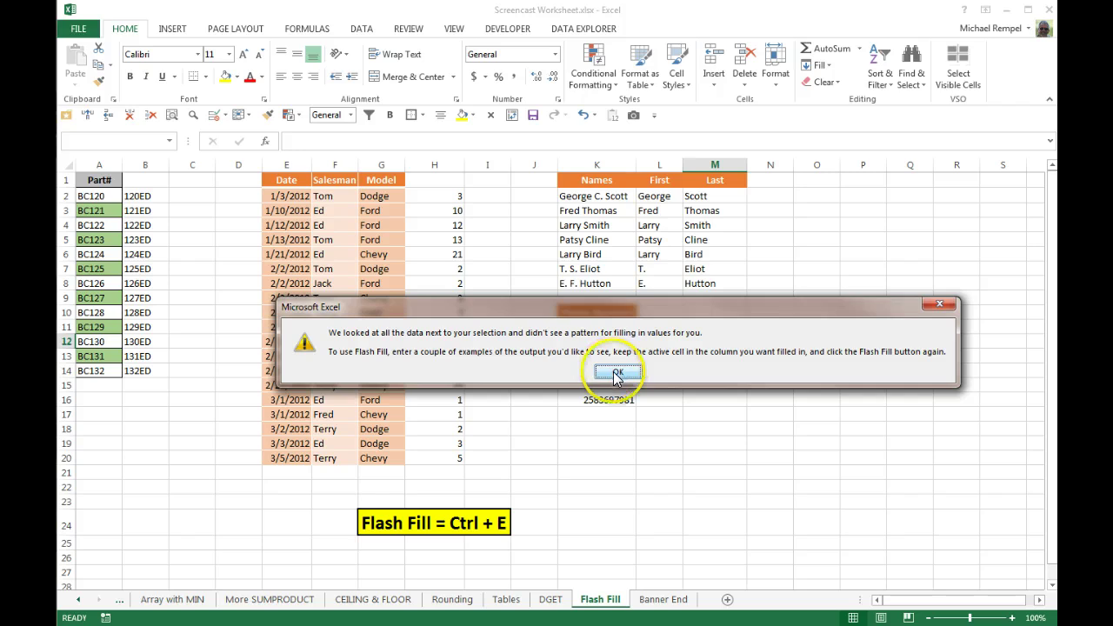
pyautogui.click(615, 374)
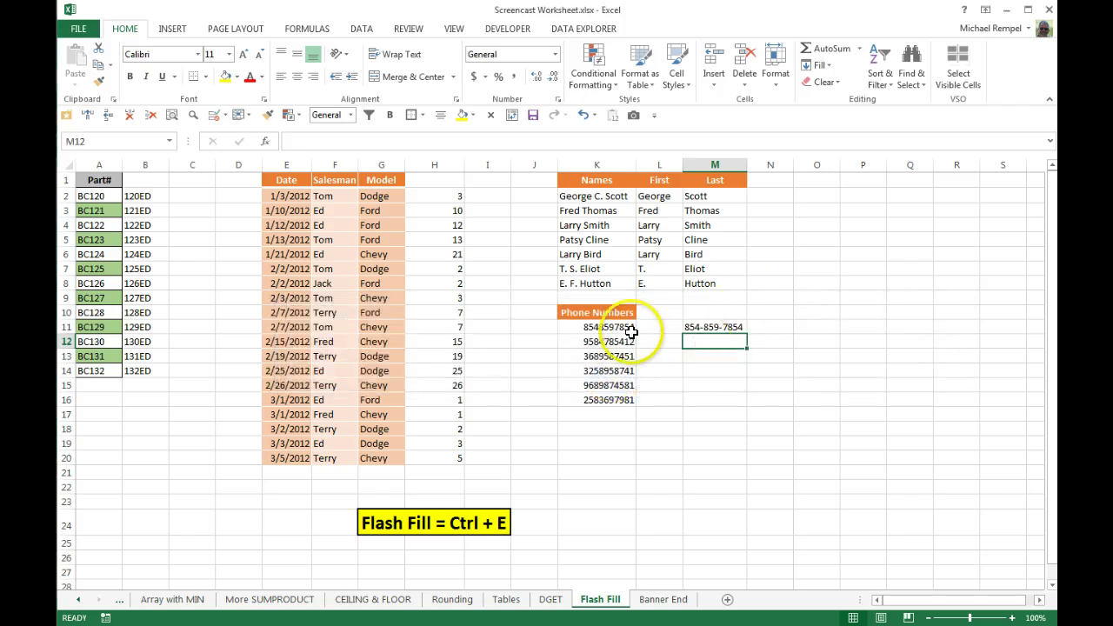
pyautogui.press('Up')
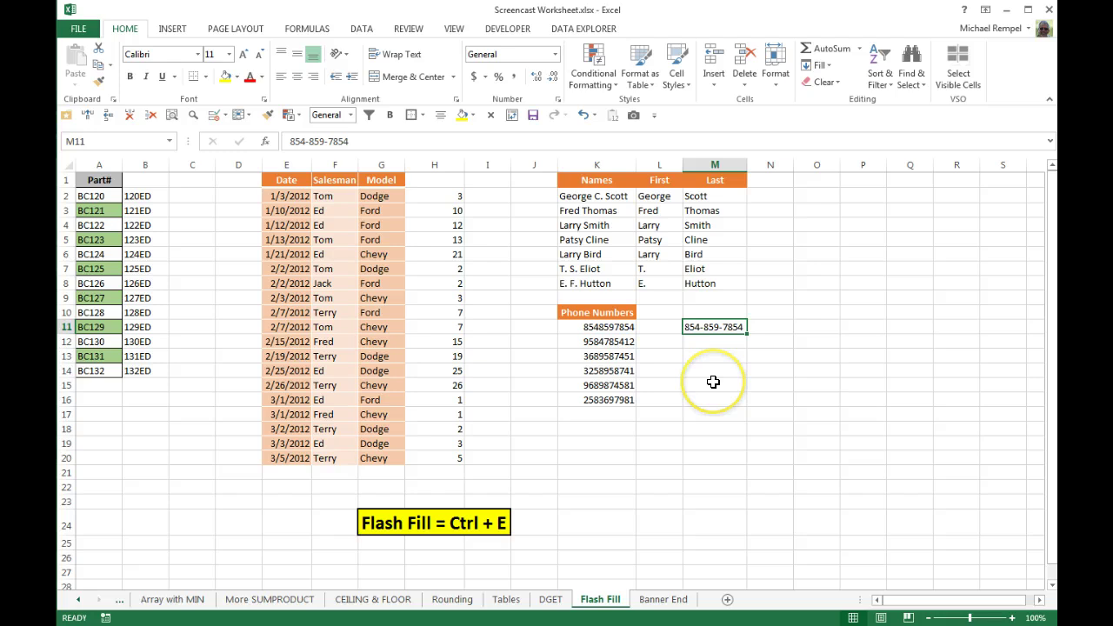
pyautogui.press('Delete')
pyautogui.click(653, 326)
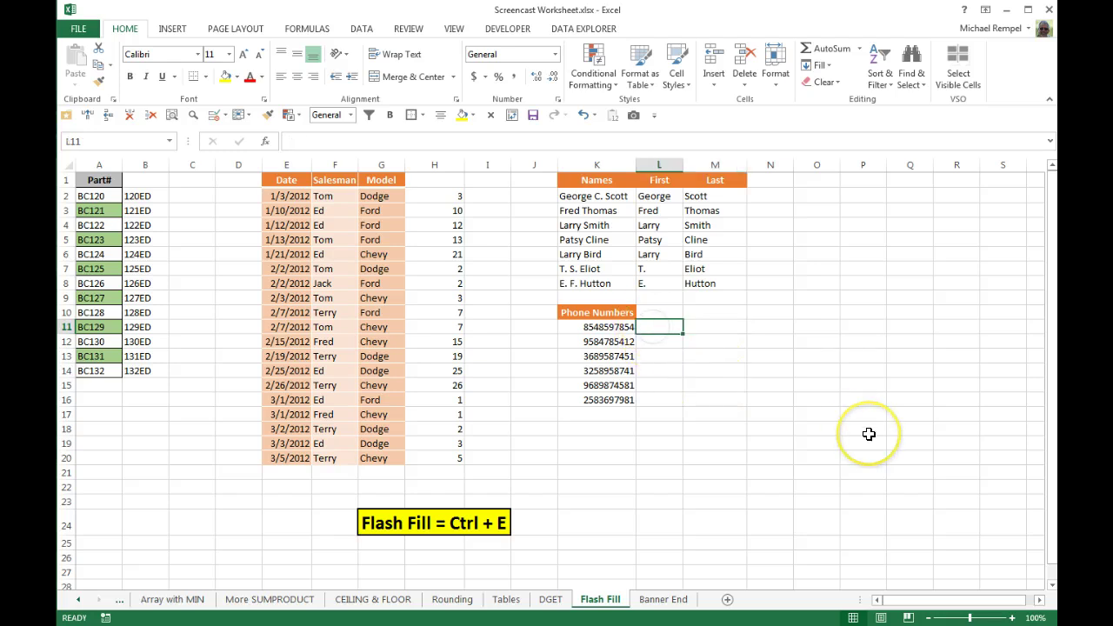
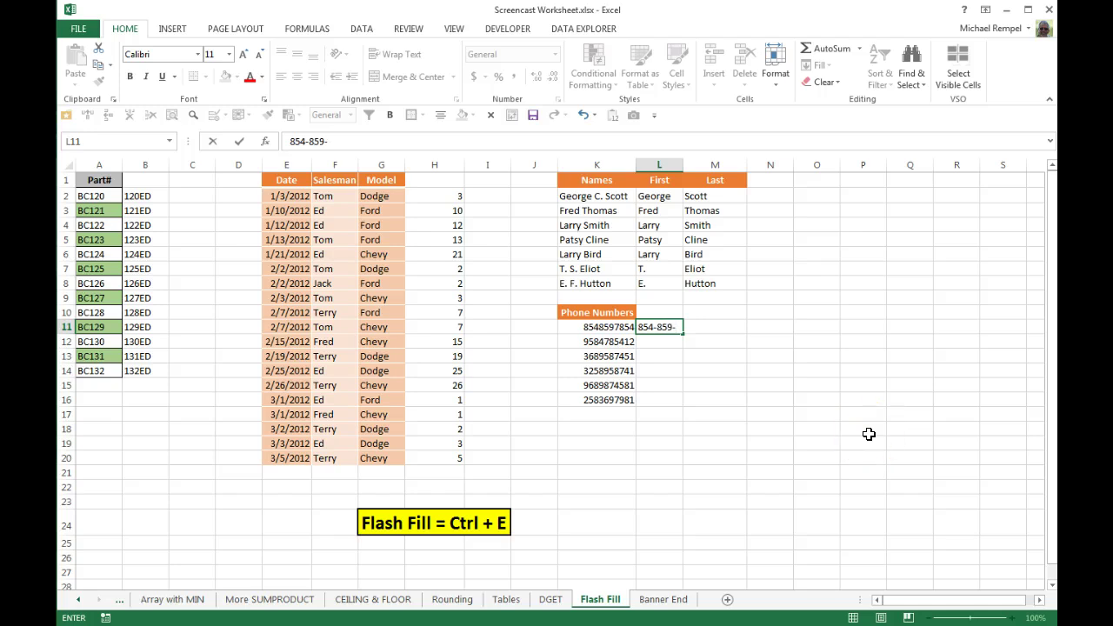
pyautogui.press('Return')
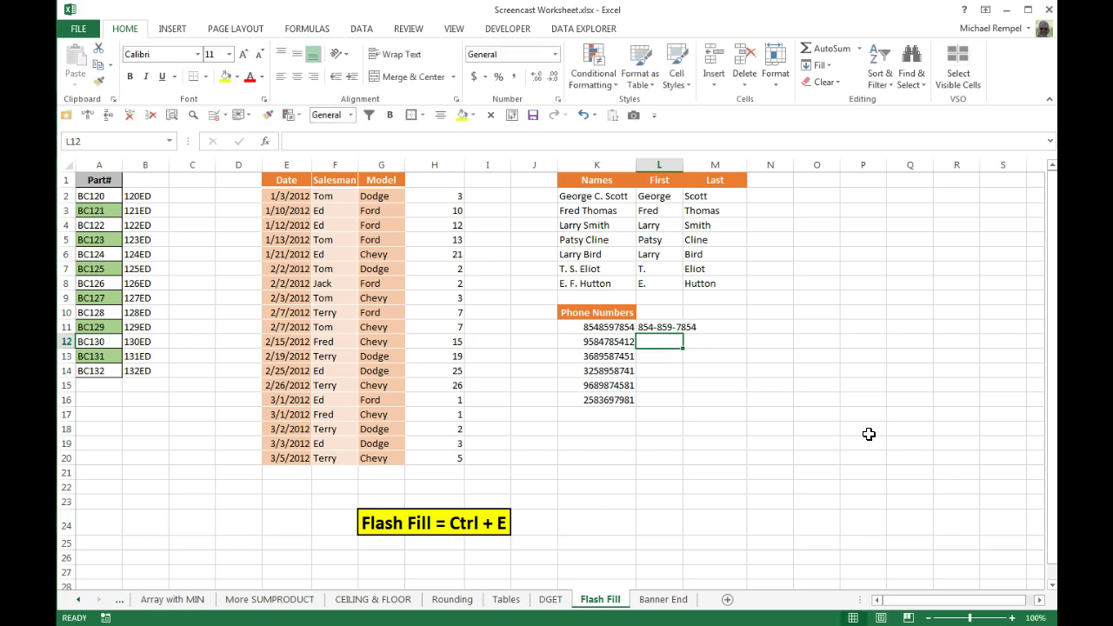
pyautogui.hotkey('ctrl', 'e')
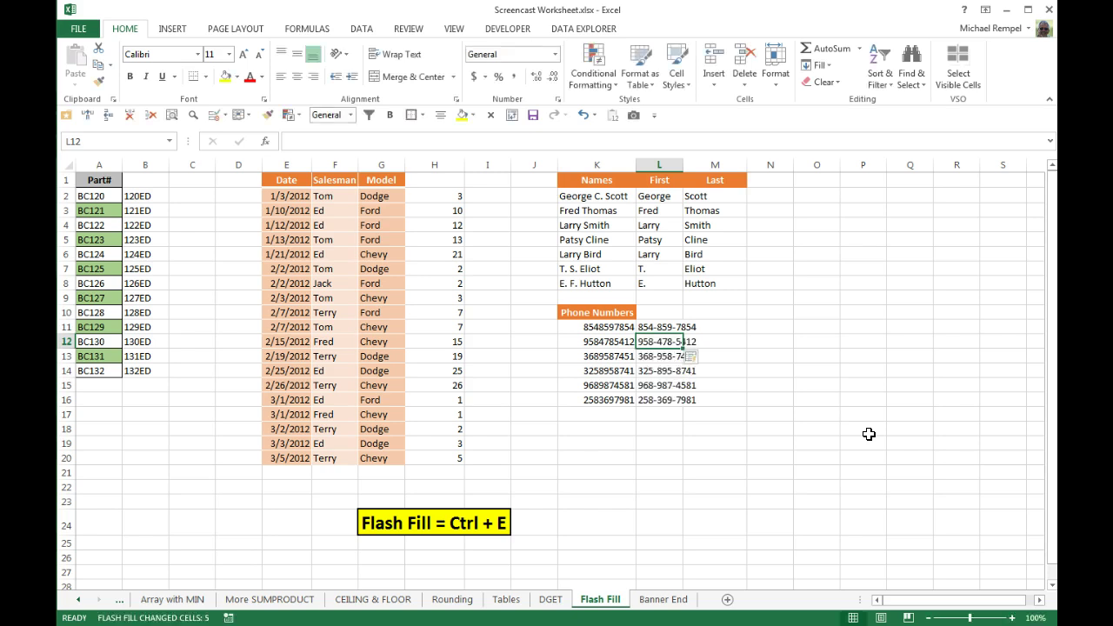
pyautogui.hotkey('ctrl', 'z')
pyautogui.hotkey('ctrl', 'z')
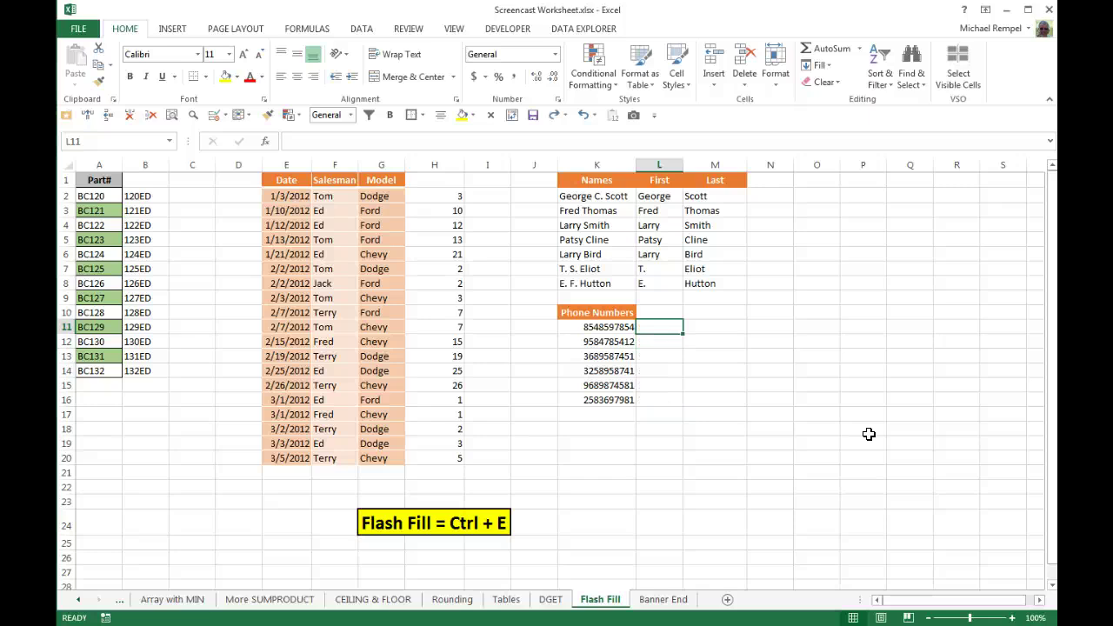
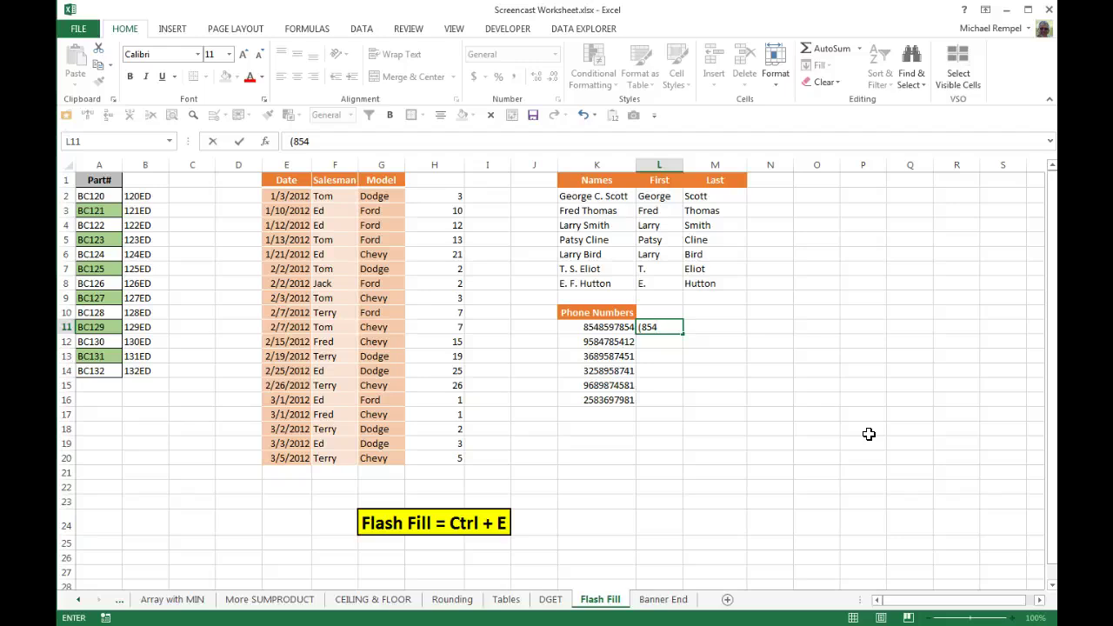
pyautogui.press('Return')
pyautogui.hotkey('ctrl', 'e')
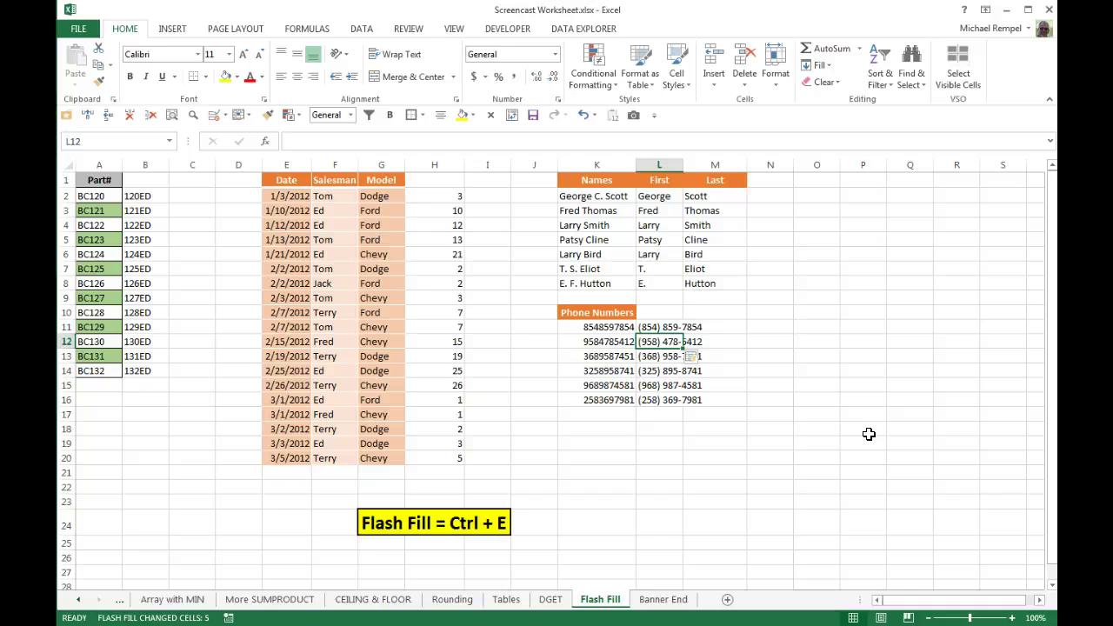
pyautogui.click(663, 358)
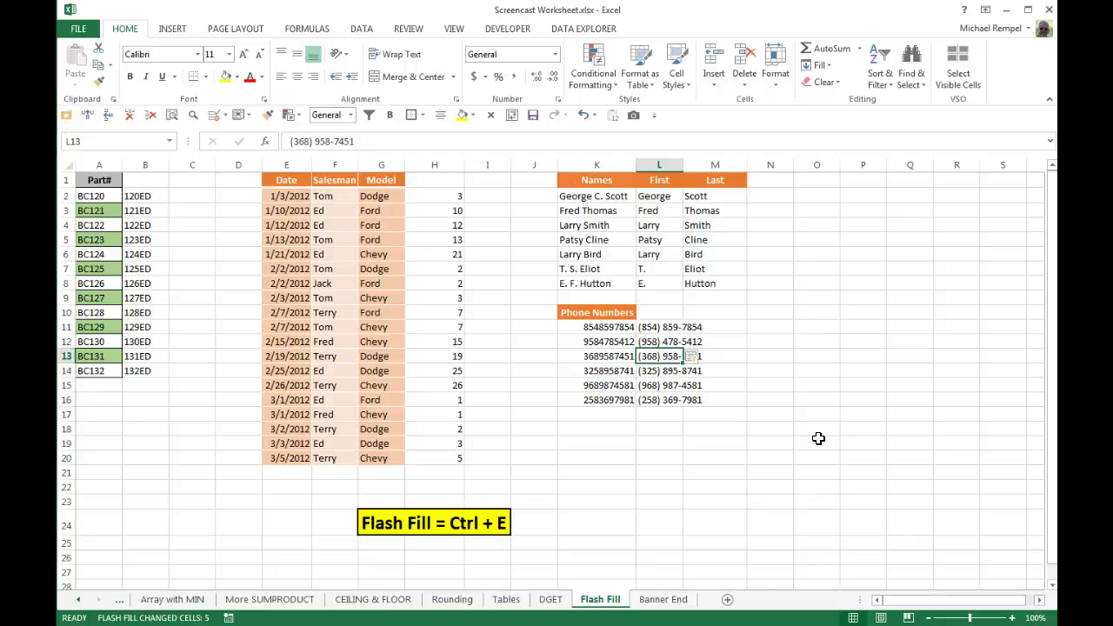
pyautogui.click(661, 600)
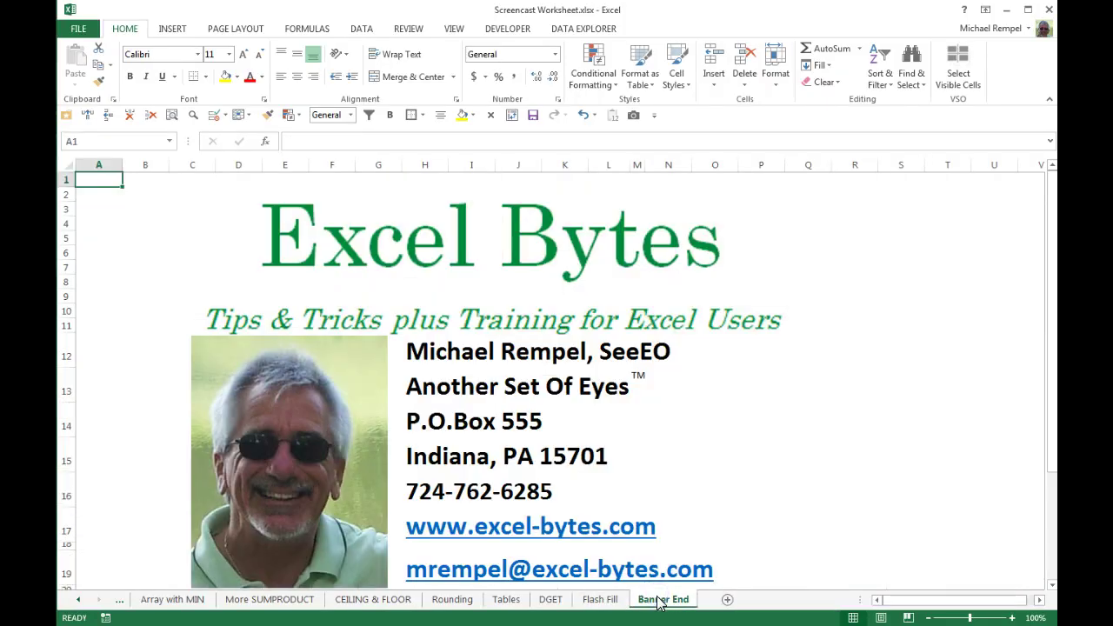